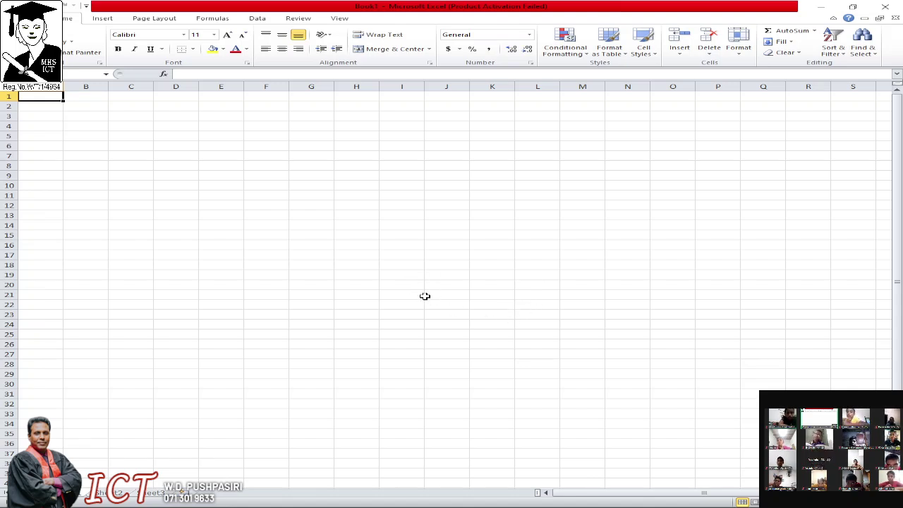
Enter the heading Items in cell A2
scroll(294, 280, "up", 4)
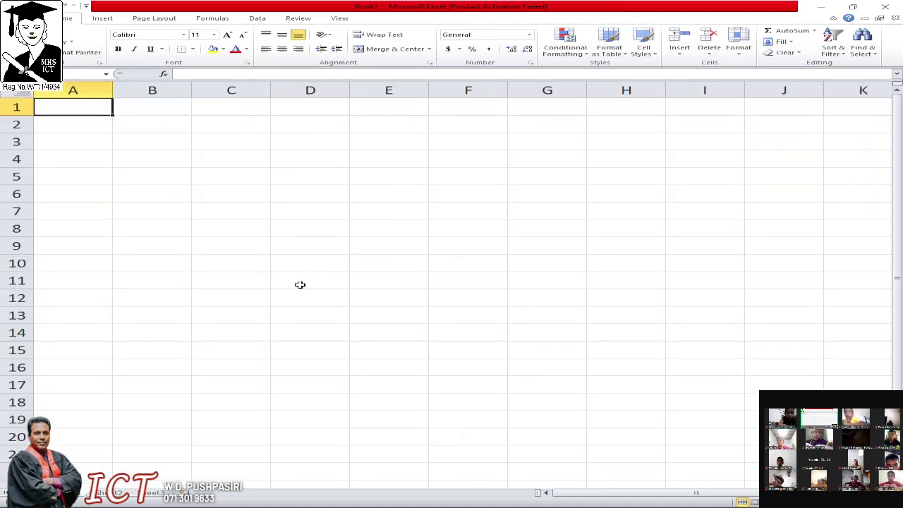
left_click(87, 128)
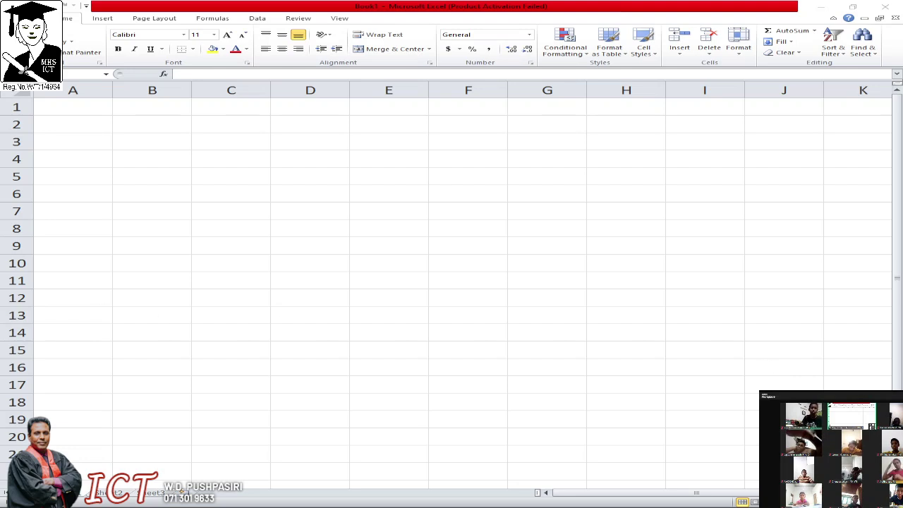
left_click(104, 125)
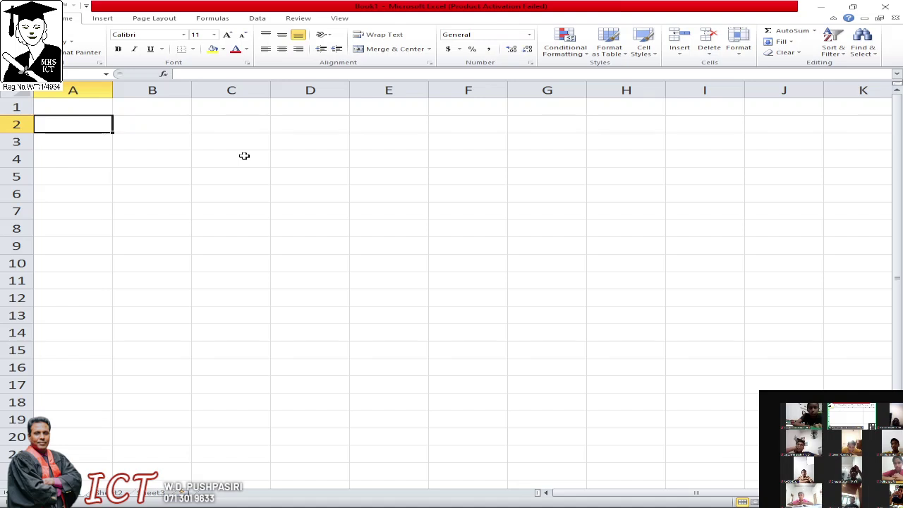
type("Ite")
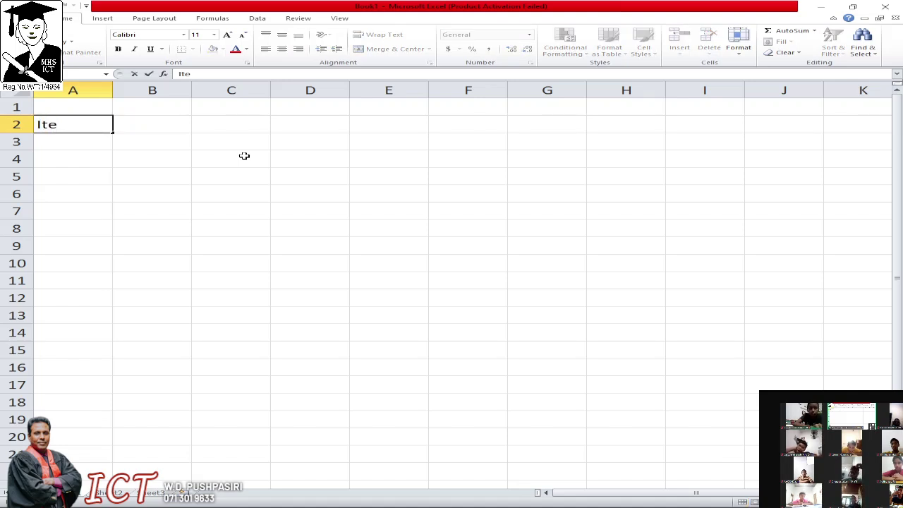
type("ms")
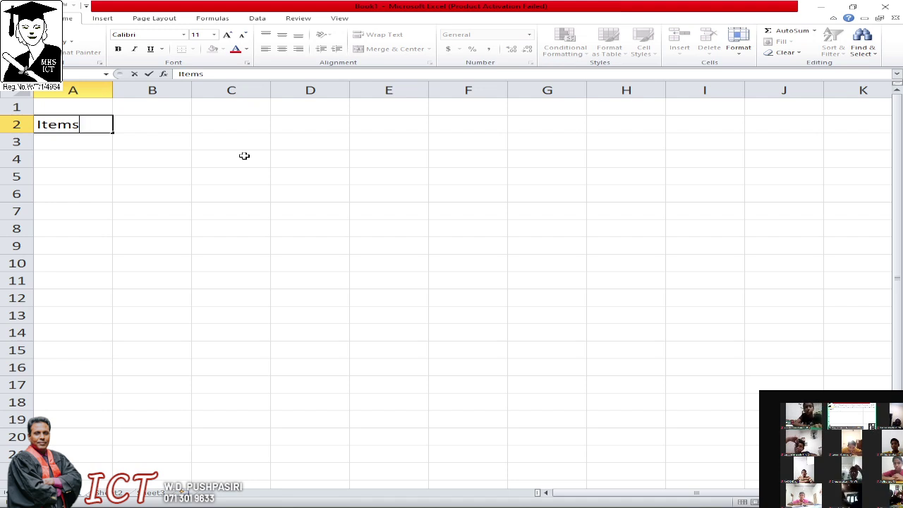
key("Return")
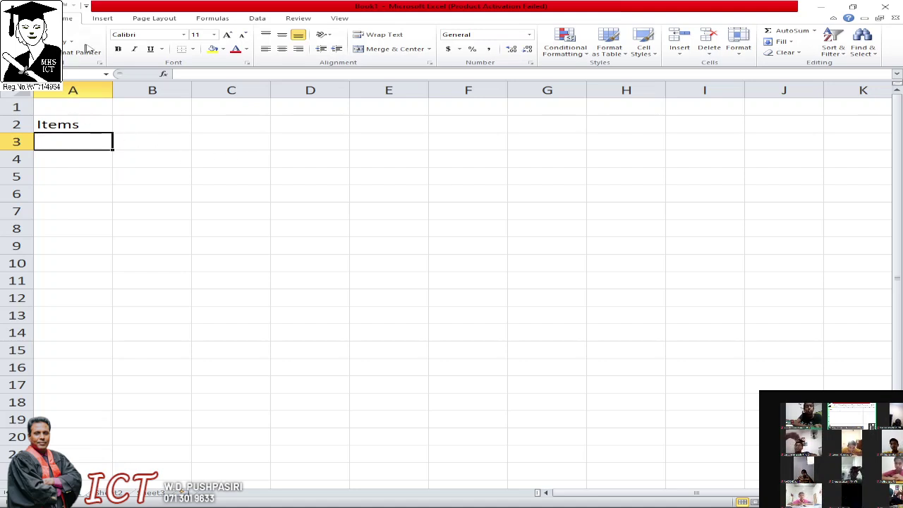
left_click(184, 35)
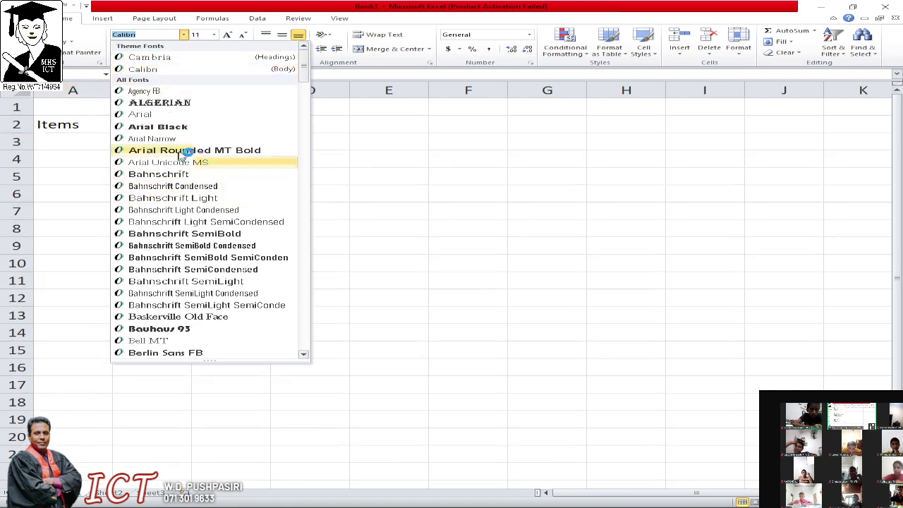
scroll(234, 144, "down", 3)
scroll(235, 144, "down", 8)
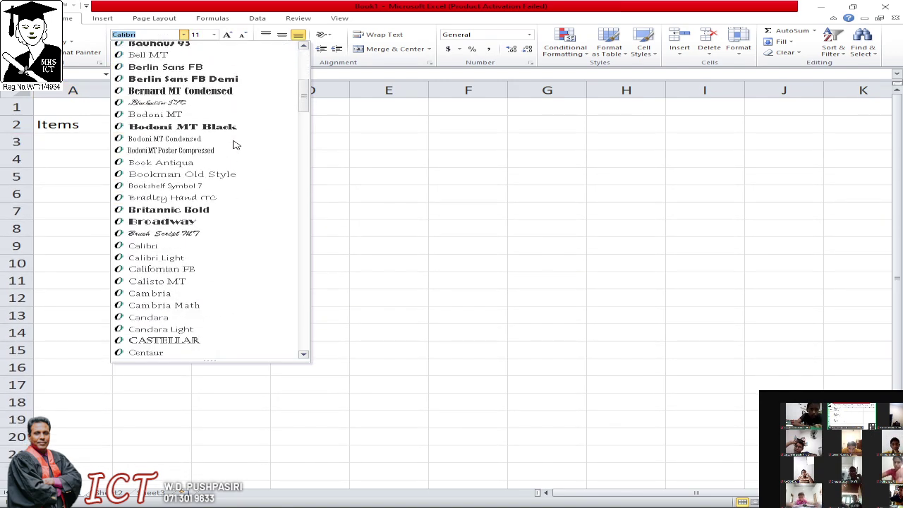
scroll(235, 145, "up", 10)
scroll(235, 144, "up", 1)
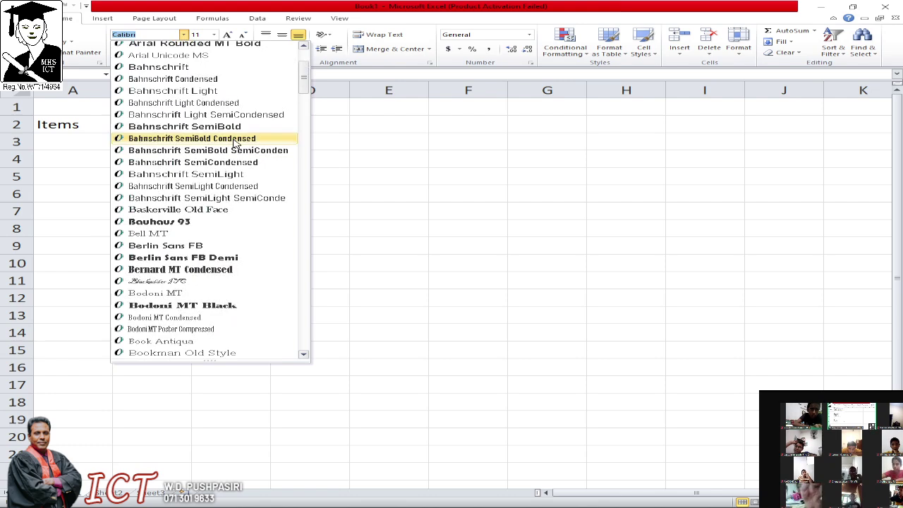
scroll(235, 145, "up", 3)
left_click(193, 70)
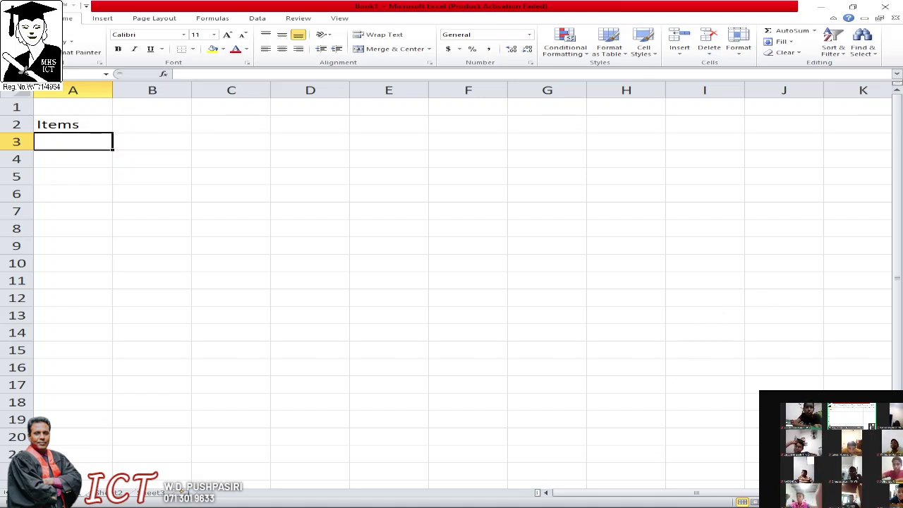
mouse_move(741, 506)
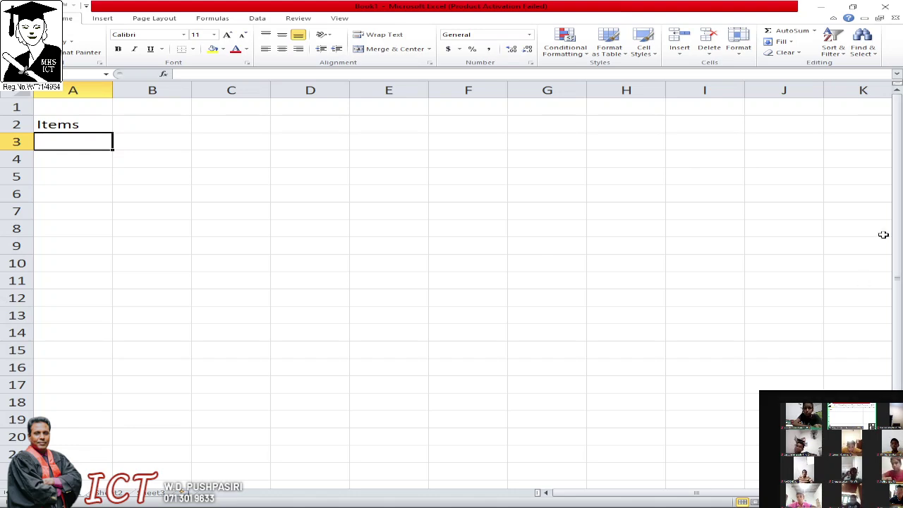
type("@=ç==")
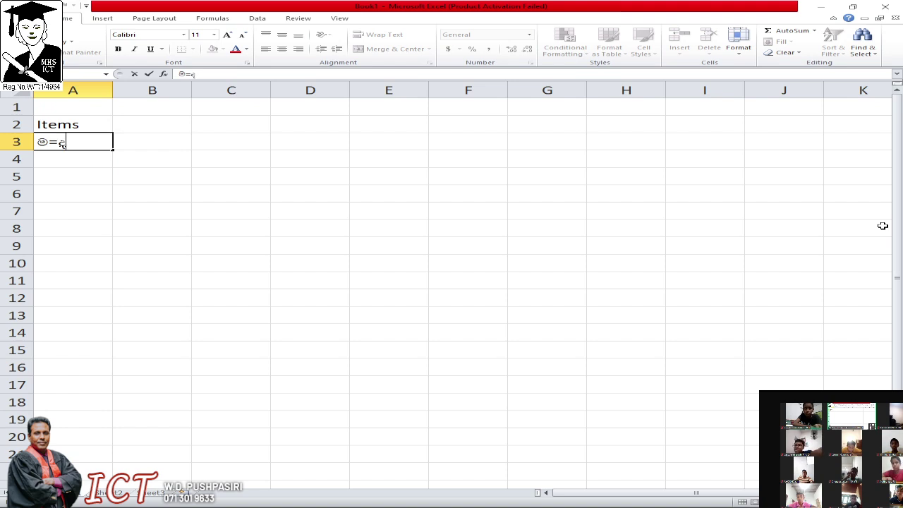
key("BackSpace")
key("BackSpace")
key("BackSpace")
key("BackSpace")
key("BackSpace")
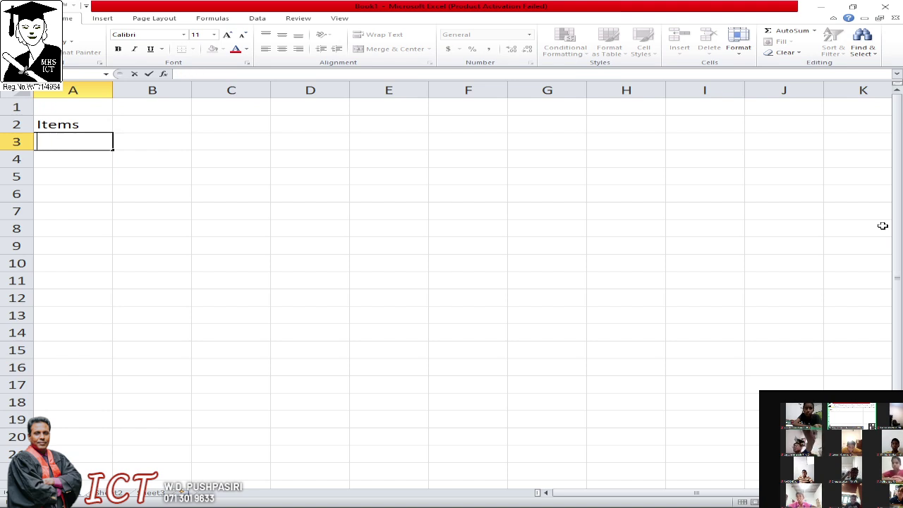
Try to enter a short Sinhala word in cell A3 below the Items heading
type("ධ")
key("BackSpace")
type("ç")
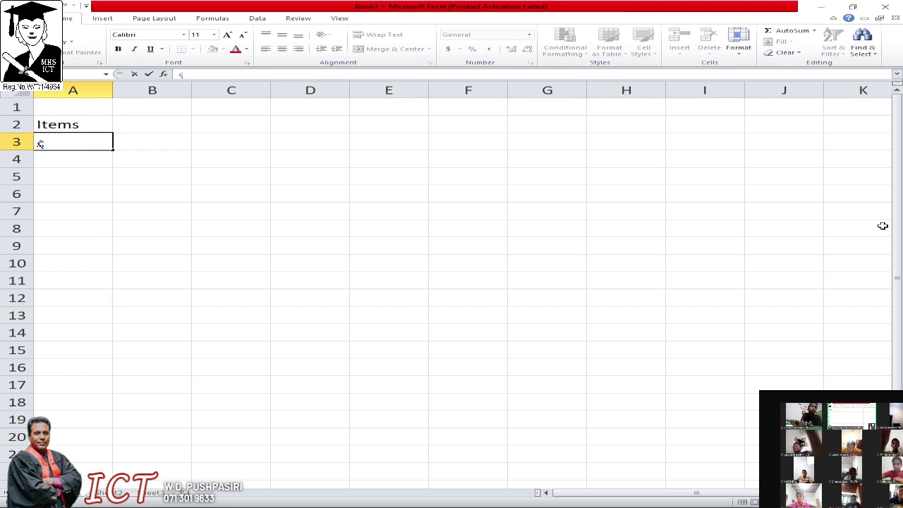
type("o")
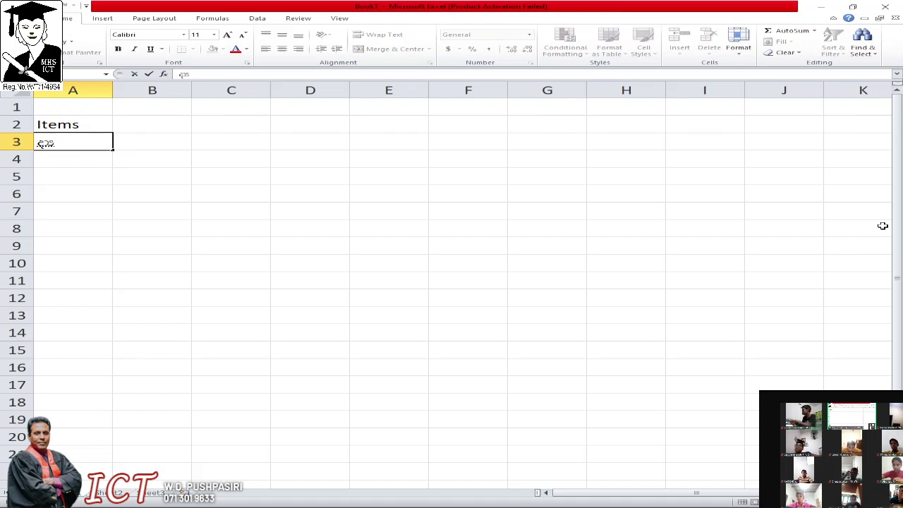
left_click(882, 226)
key("Right")
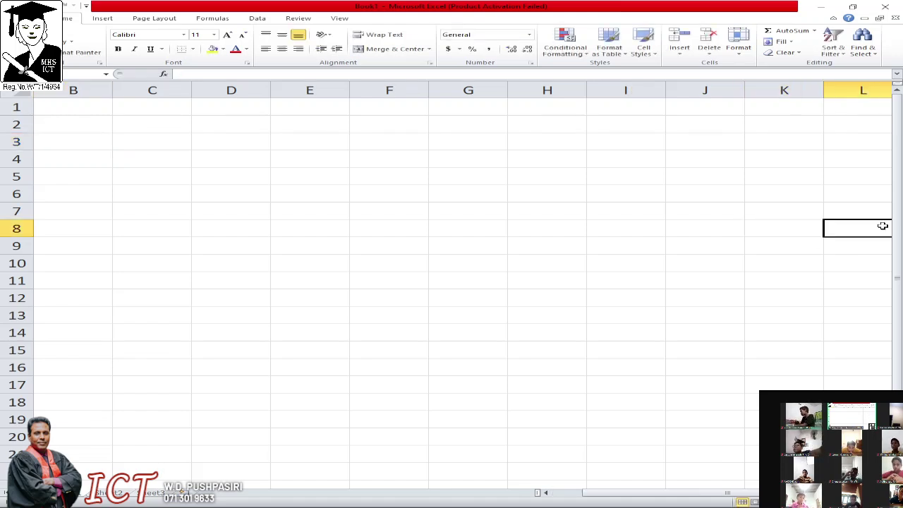
key("Left")
key("Home")
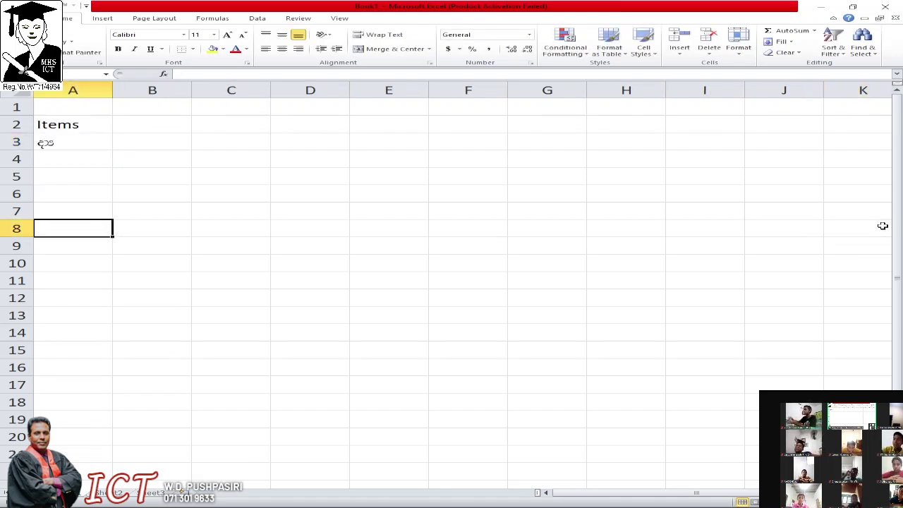
key("Up")
key("Up")
key("Up")
key("Up")
key("Up")
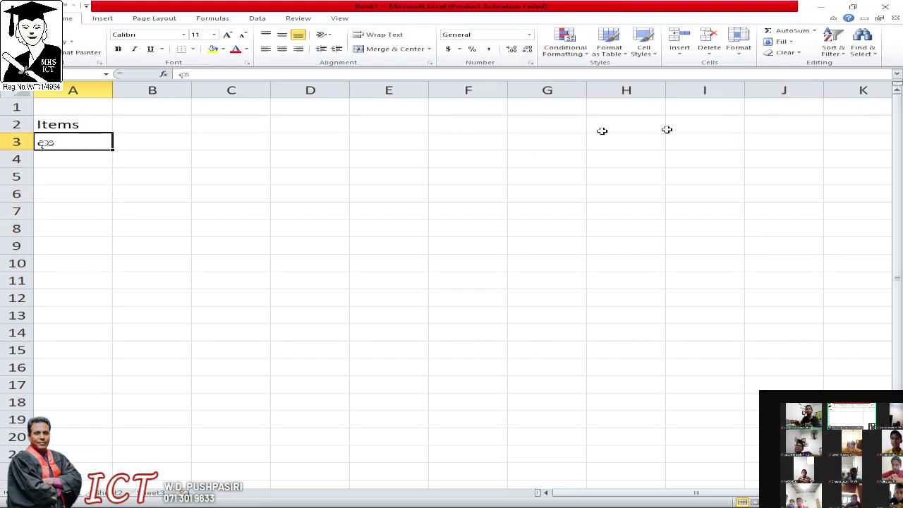
Edit the Sinhala text in cell A3 and clear it completely
double_click(51, 142)
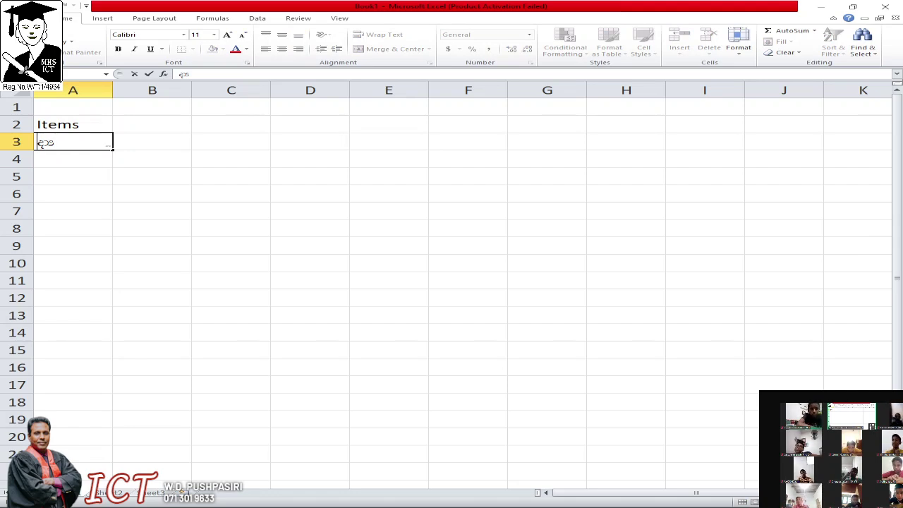
type("වි")
key("BackSpace")
key("BackSpace")
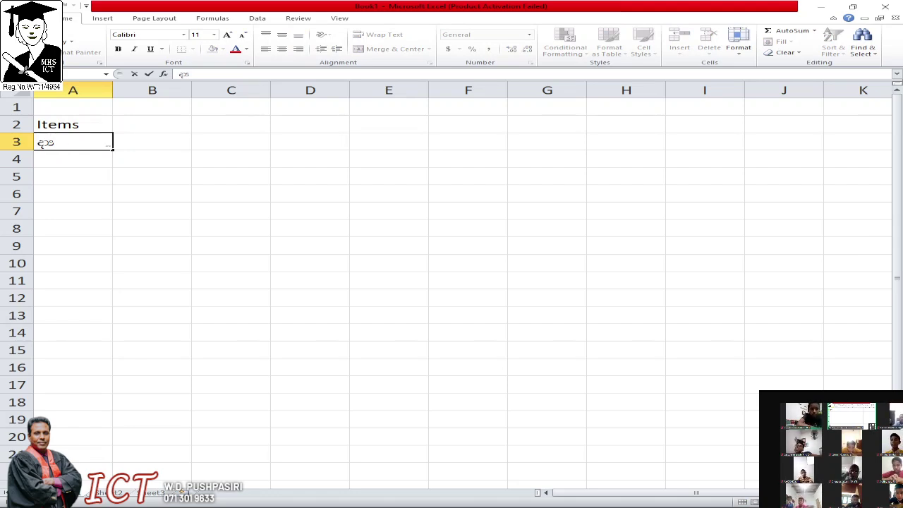
key("End")
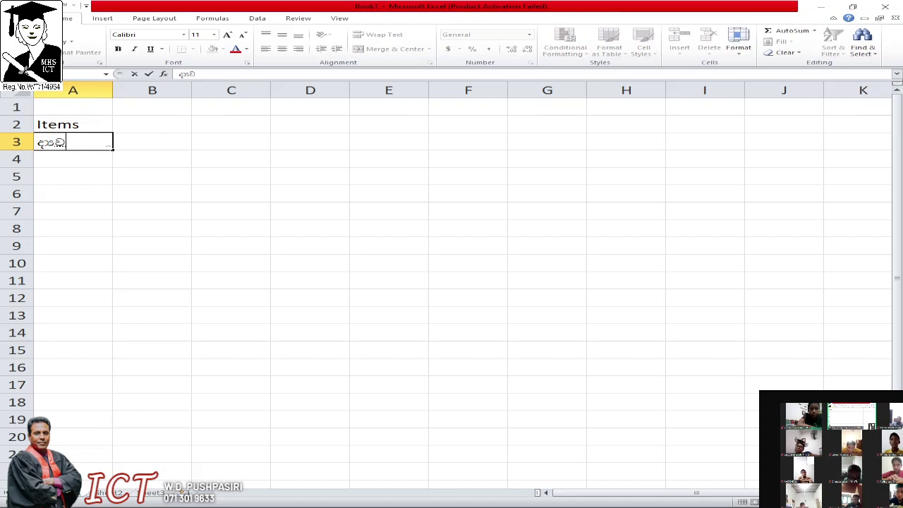
key("BackSpace")
key("BackSpace")
key("BackSpace")
type("ධ")
key("BackSpace")
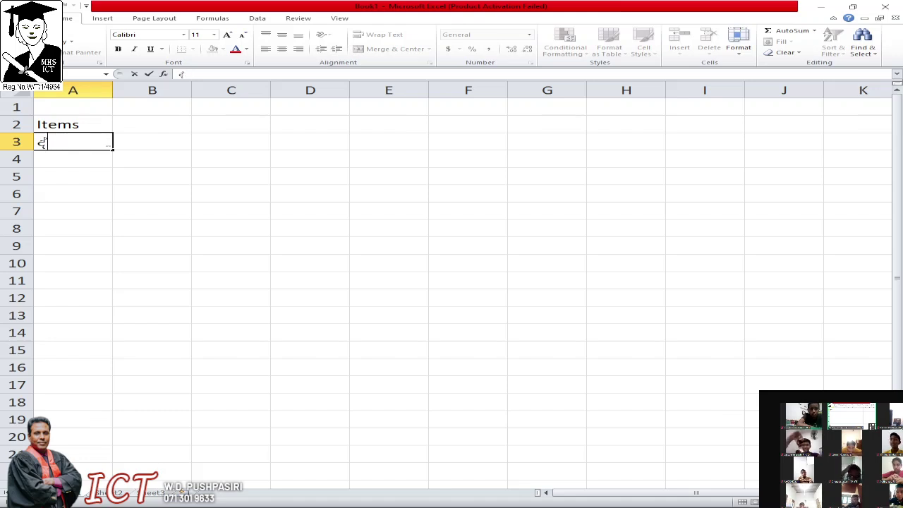
type("ධ")
key("BackSpace")
key("BackSpace")
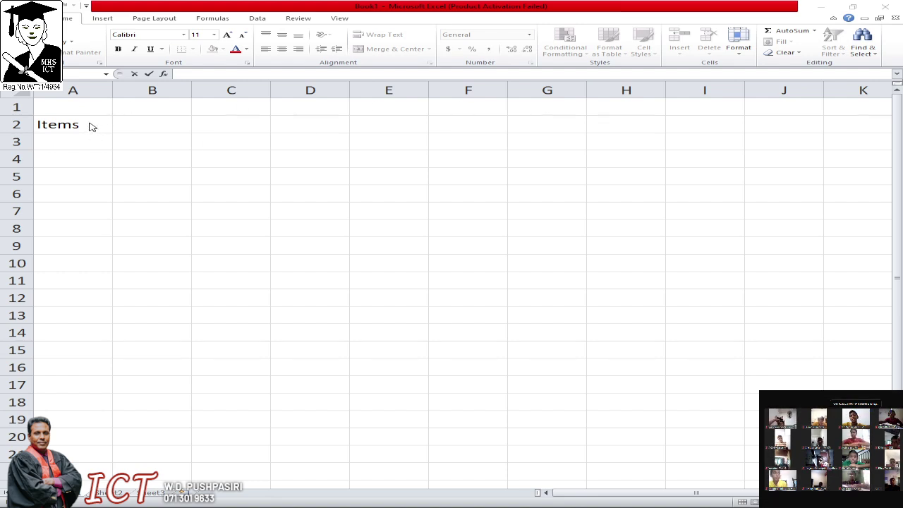
key("Return")
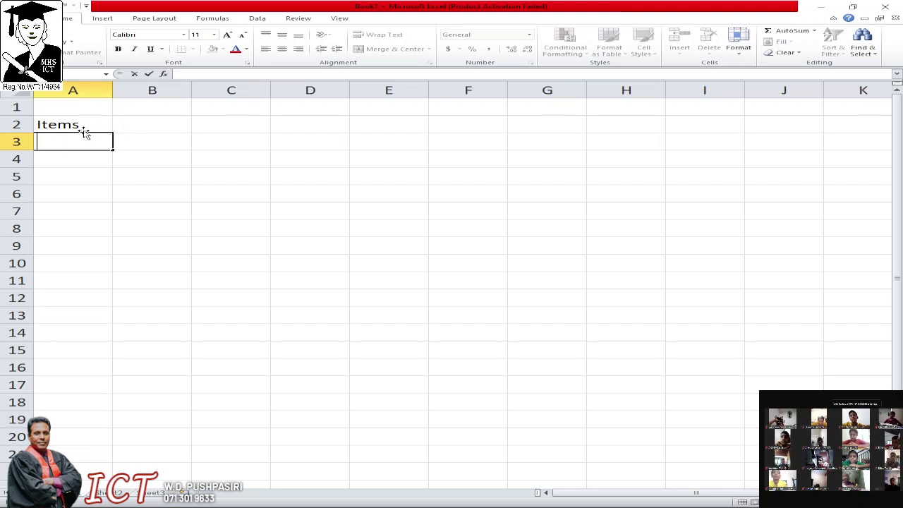
left_click(134, 126)
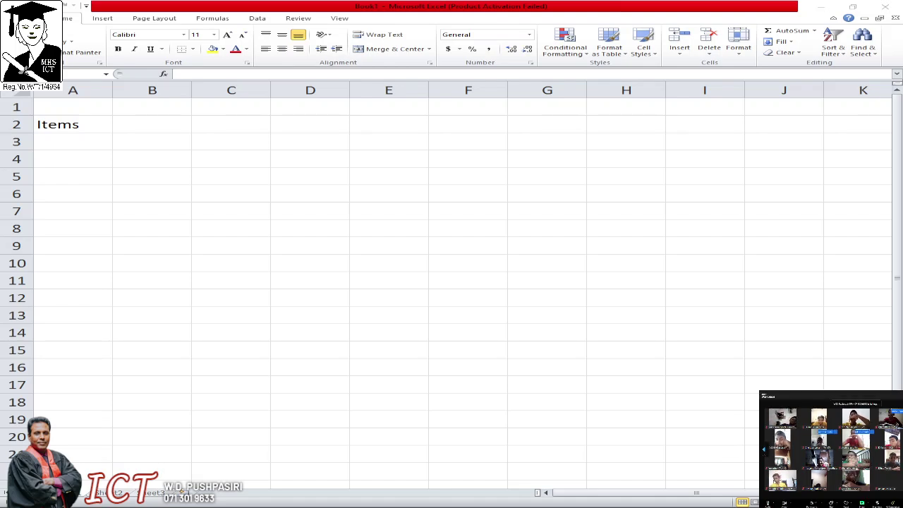
left_click(170, 127)
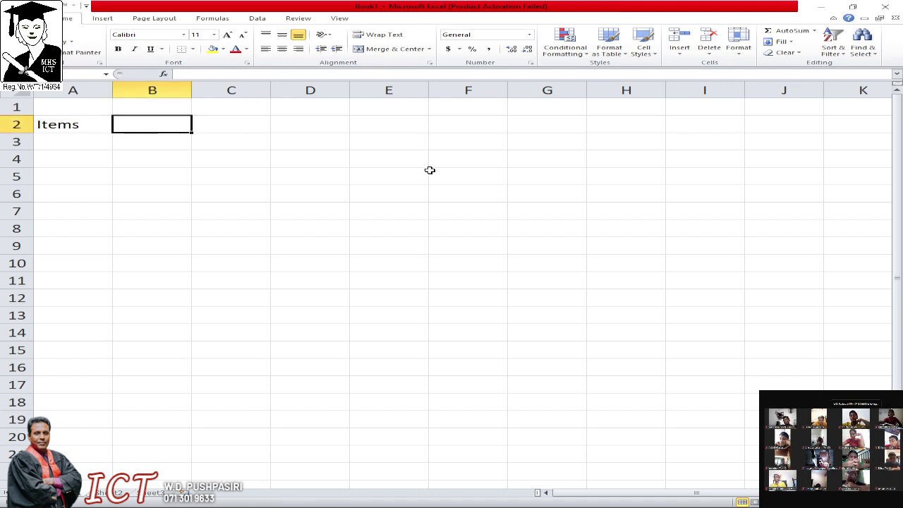
type("ඔබසප්")
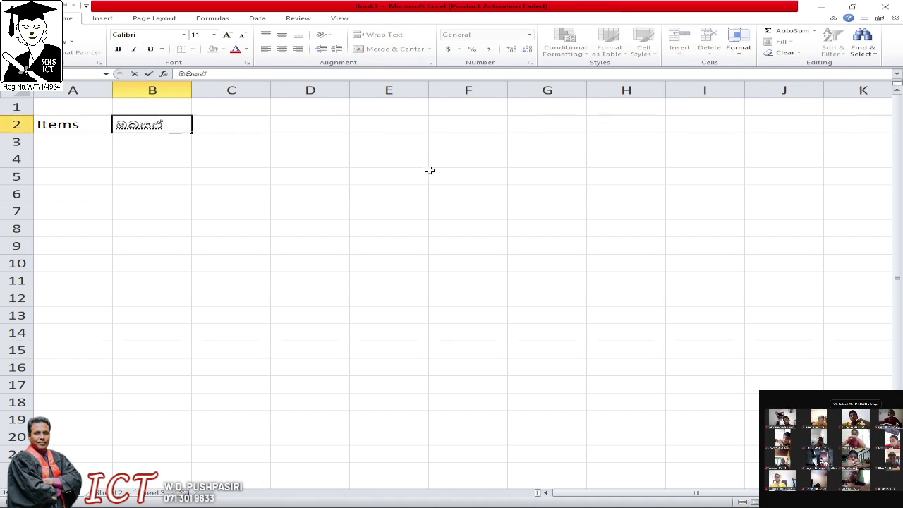
key("BackSpace")
key("BackSpace")
key("BackSpace")
key("BackSpace")
key("BackSpace")
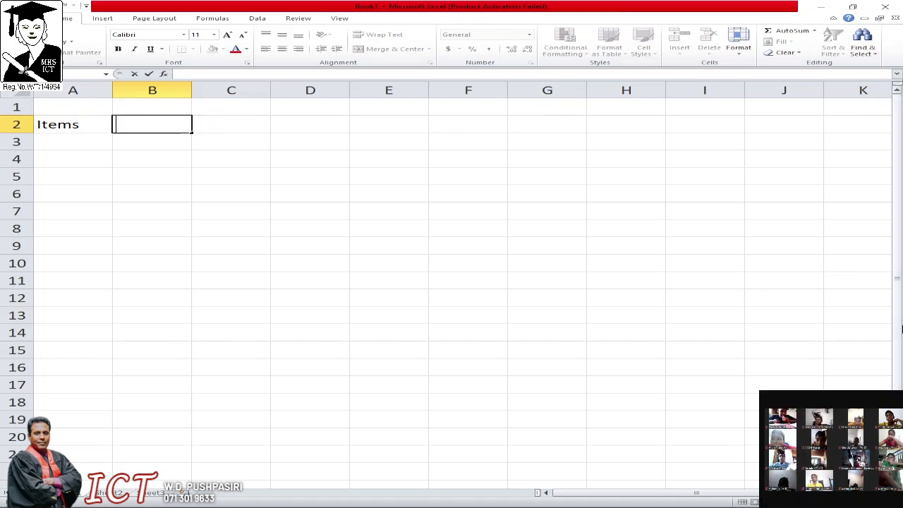
Enter the heading Unit Prince in cell B2
type("Unit ")
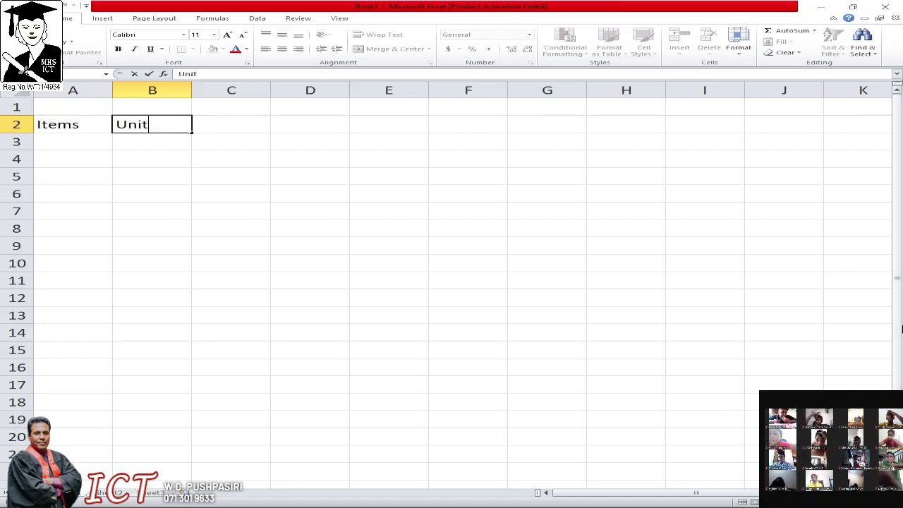
type("Prince")
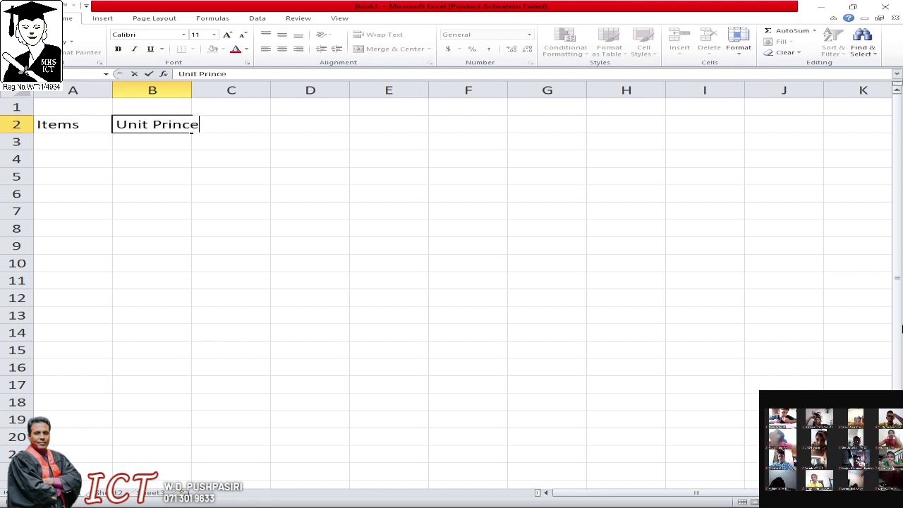
key("Return")
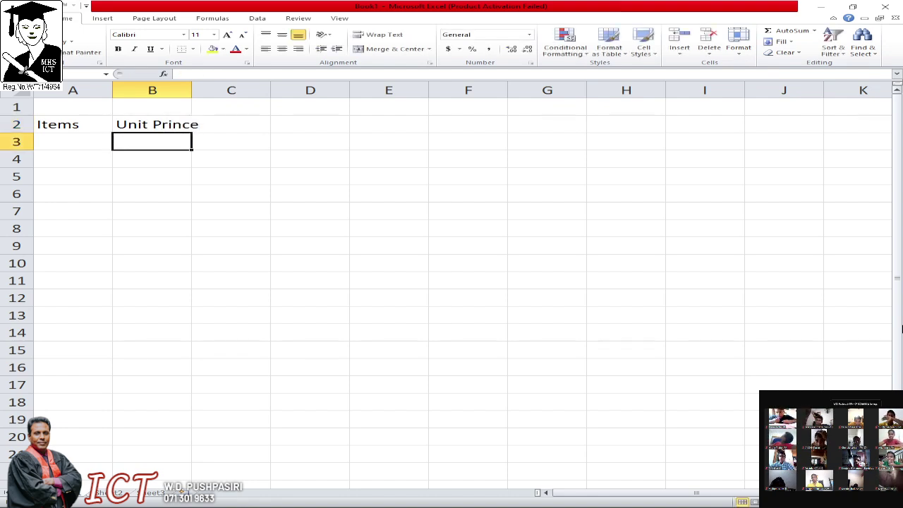
Enter the heading Amount in cell C2, beside the Unit Prince heading
left_click(237, 132)
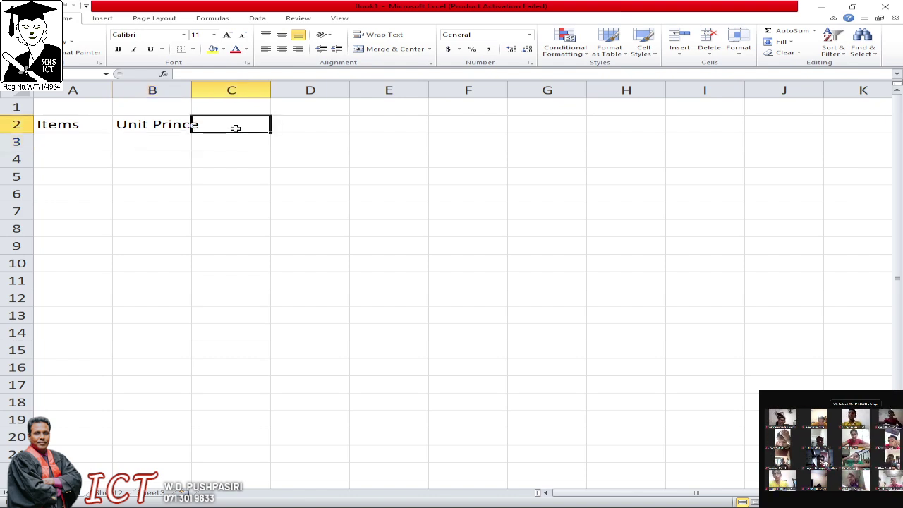
type("A")
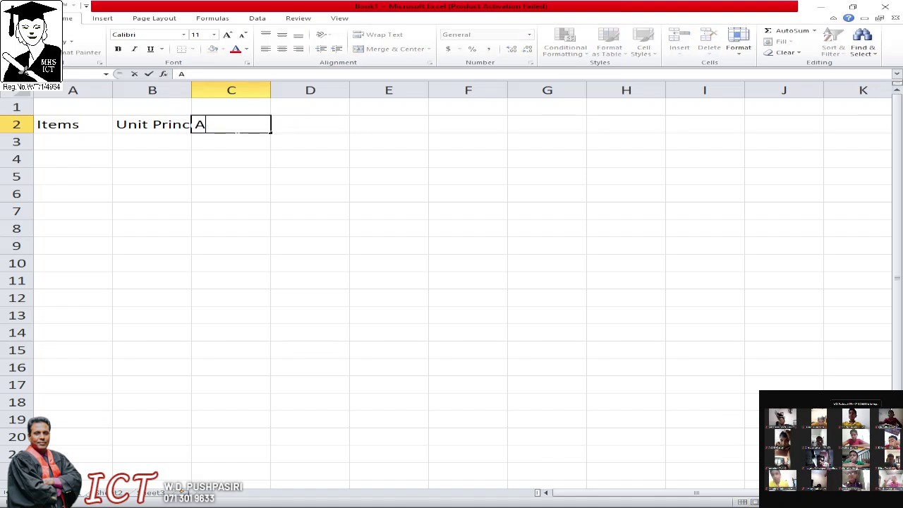
type("mount")
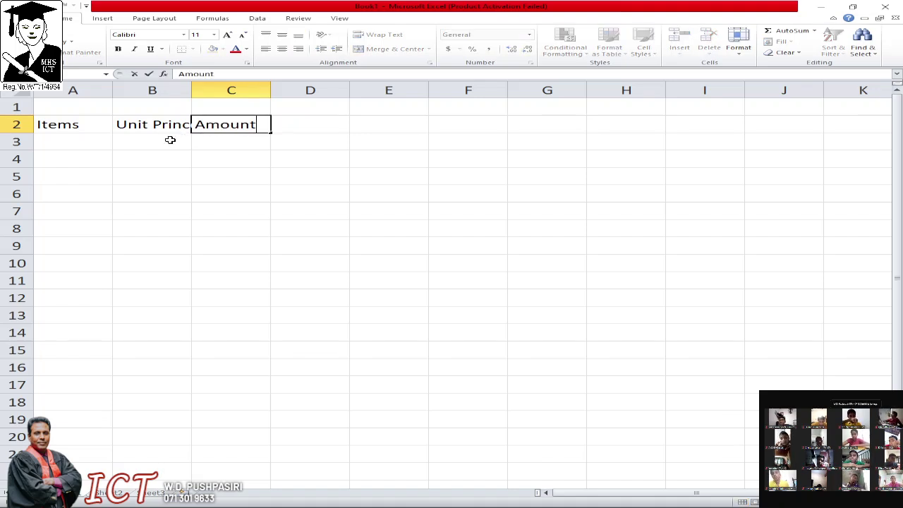
left_click(306, 123)
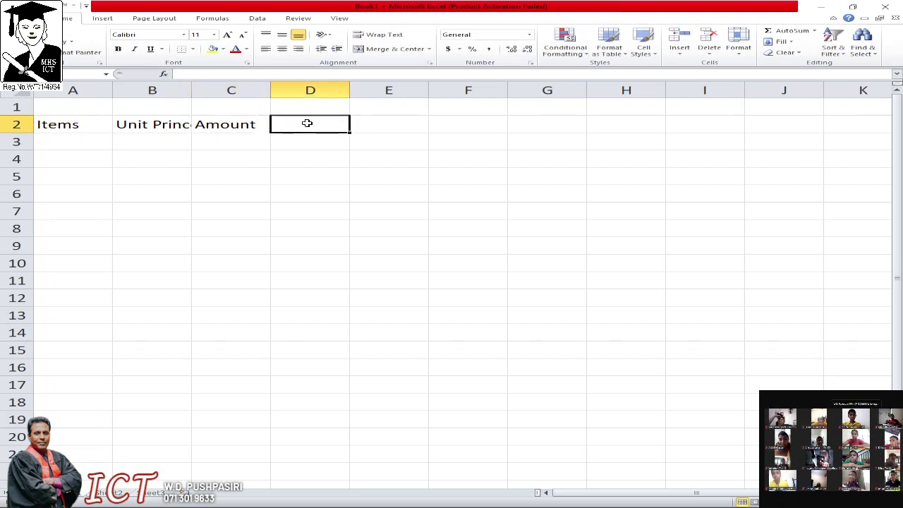
type("Total")
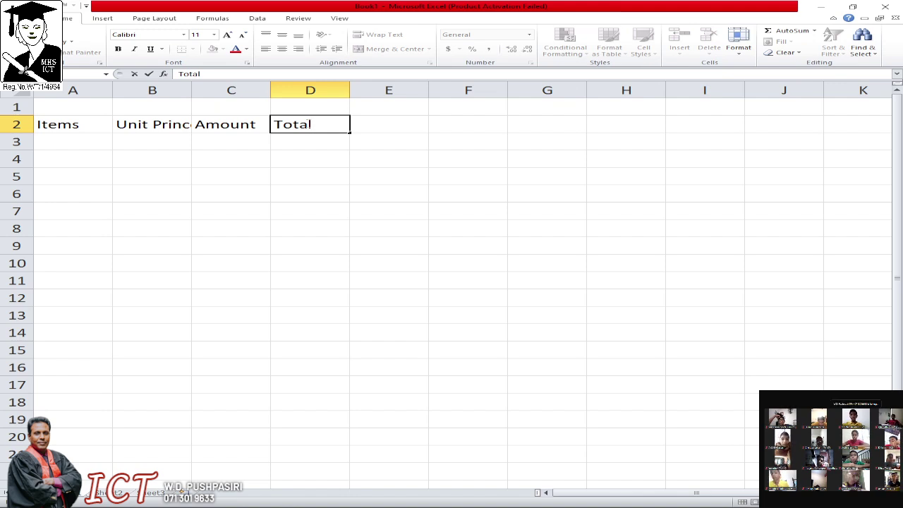
key("BackSpace")
key("BackSpace")
key("BackSpace")
key("BackSpace")
key("BackSpace")
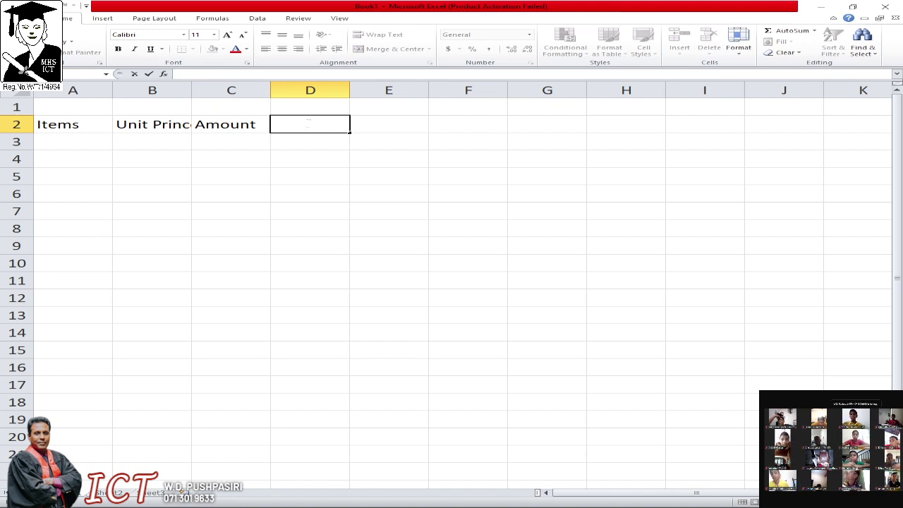
type("Prixw")
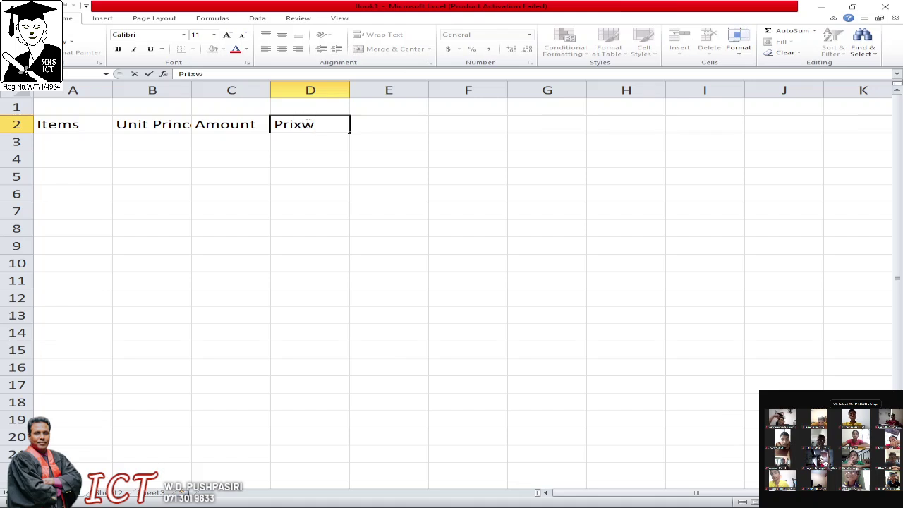
key("BackSpace")
key("BackSpace")
key("BackSpace")
type("iz")
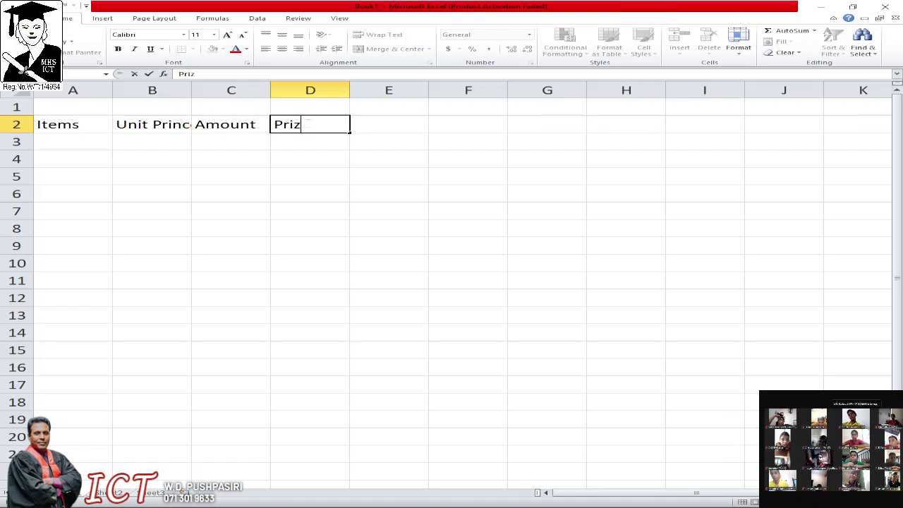
key("BackSpace")
key("BackSpace")
key("BackSpace")
key("BackSpace")
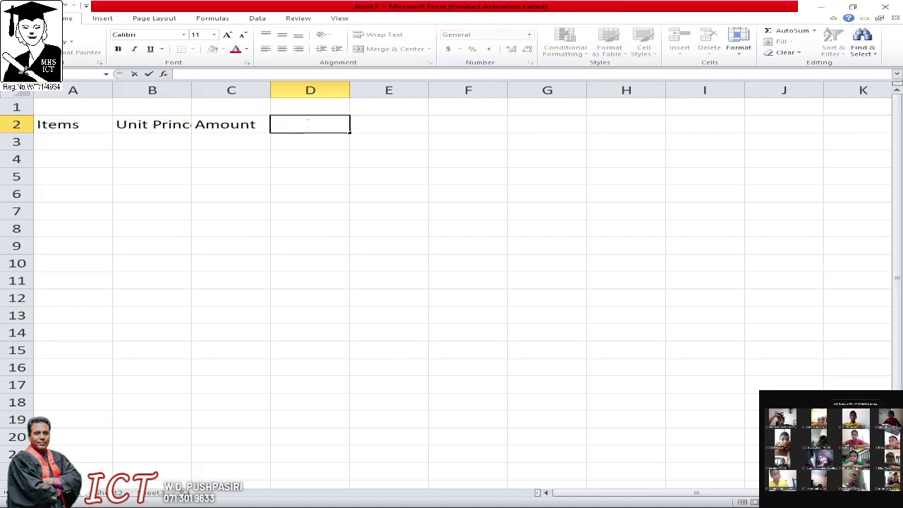
Enter the heading Total in cell D2, beside the Amount heading
type("Total")
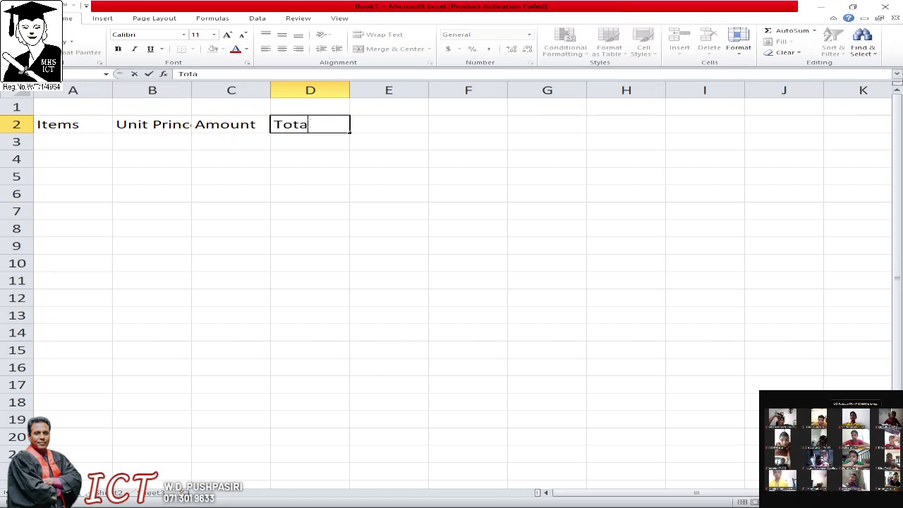
key("Return")
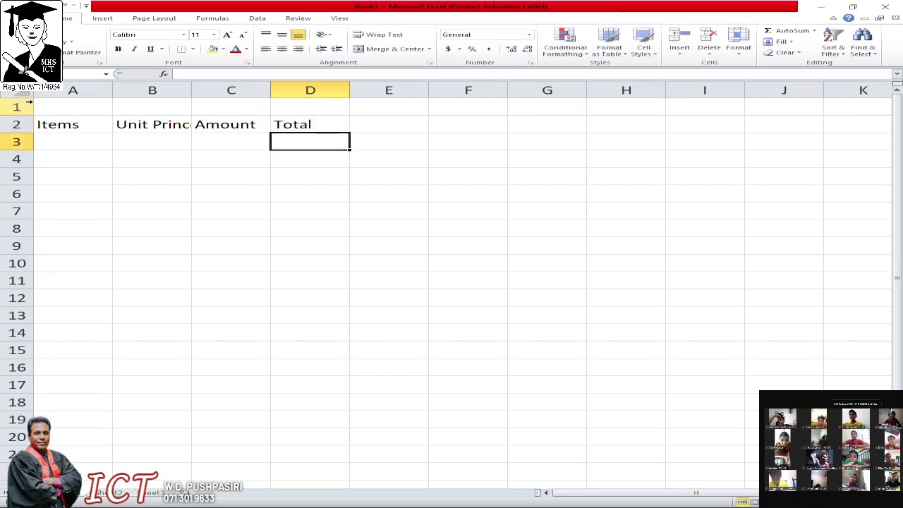
Adjust the heading column widths: widen Items to about three times its width, fit Unit Prince and Amount to their text, and widen Total slightly
left_click_drag(110, 94, 284, 96)
left_click(102, 135)
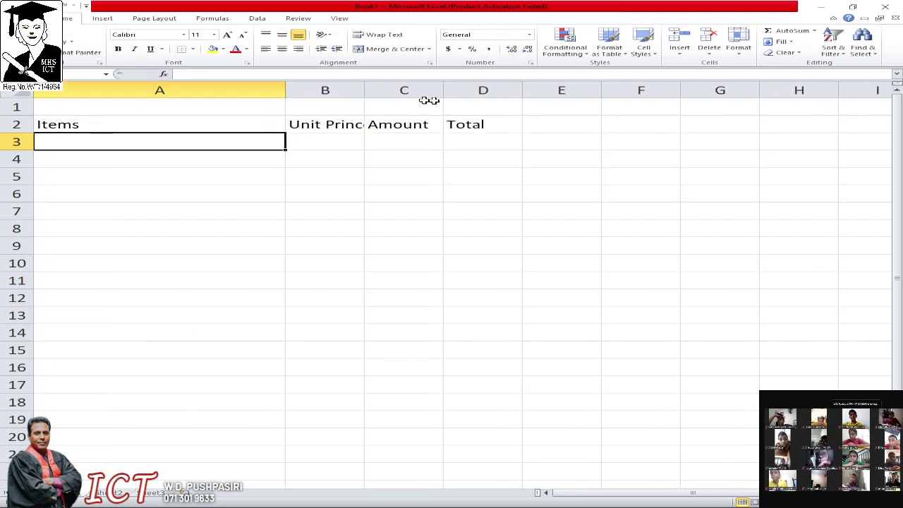
left_click_drag(365, 91, 371, 90)
left_click_drag(449, 87, 433, 95)
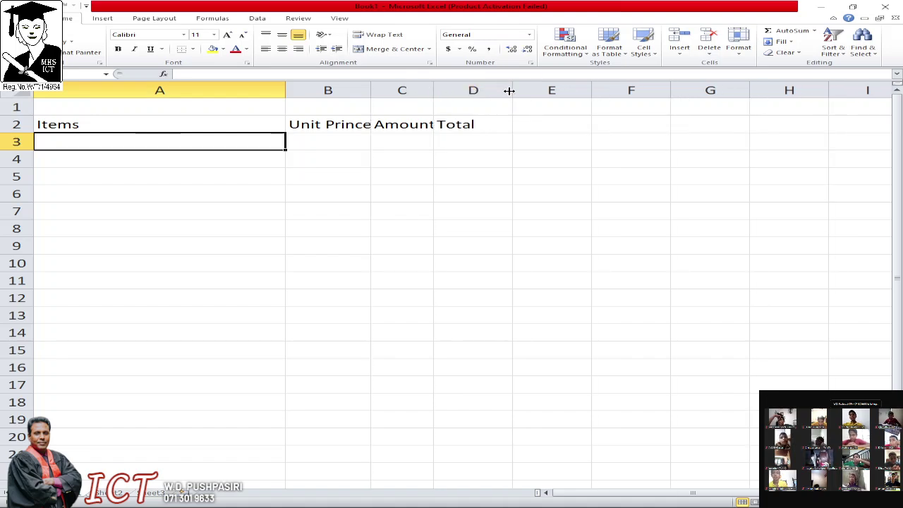
left_click_drag(509, 91, 541, 94)
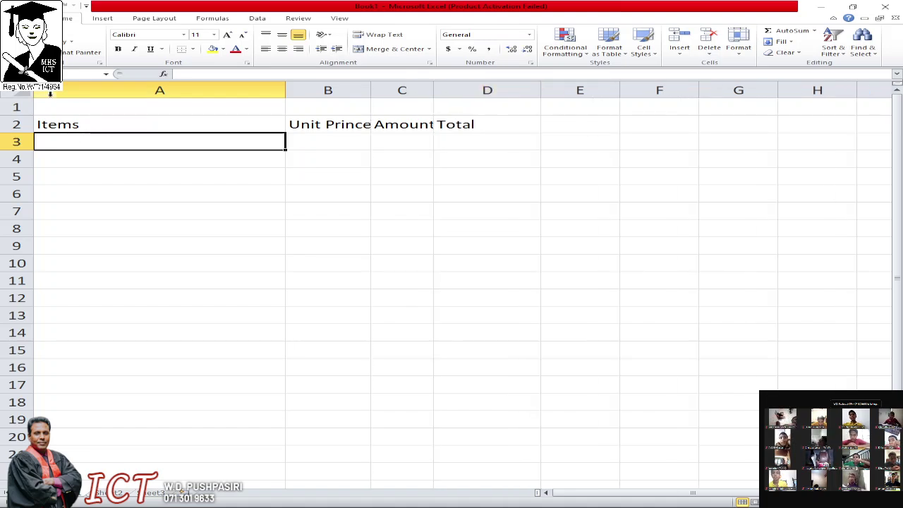
Insert a new column before the Items column and narrow it to a slim numbering column
left_click(73, 88)
right_click(74, 89)
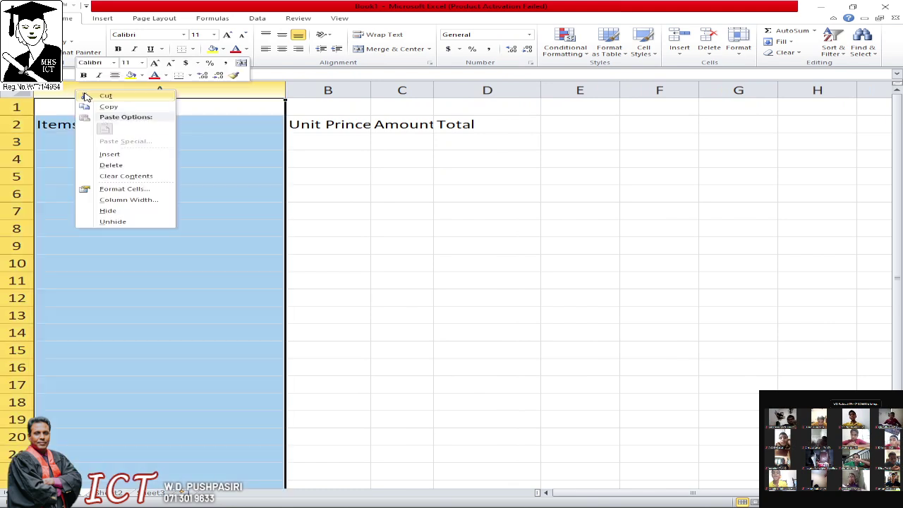
left_click(129, 154)
left_click_drag(111, 86, 63, 85)
Apply All Borders to the table range A2:E13
left_click(38, 128)
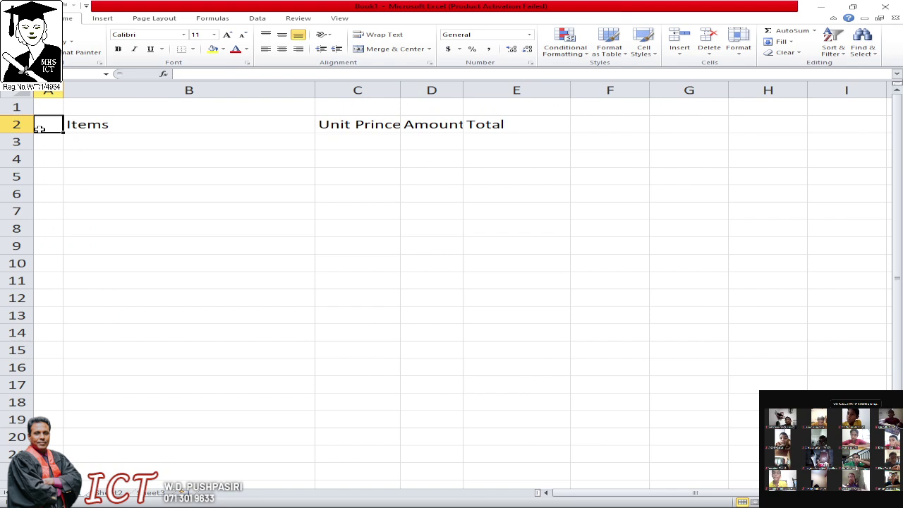
left_click_drag(48, 123, 494, 315)
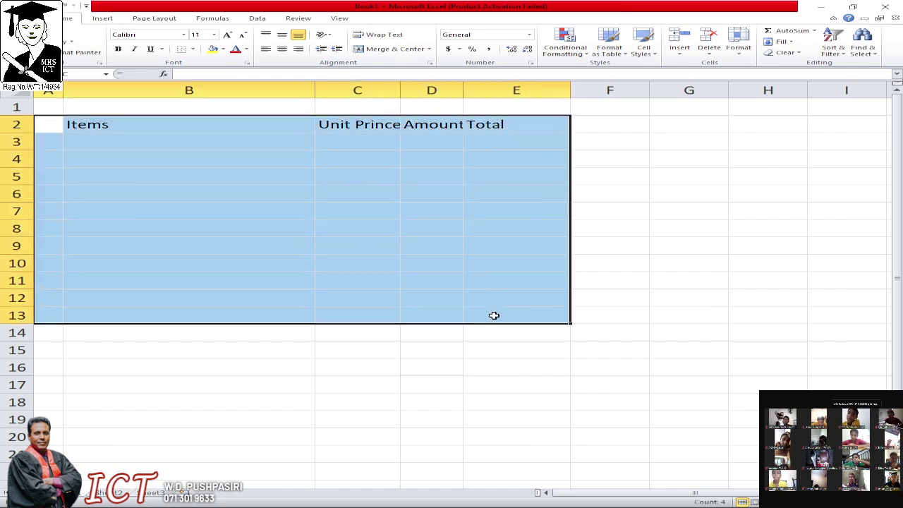
left_click(192, 49)
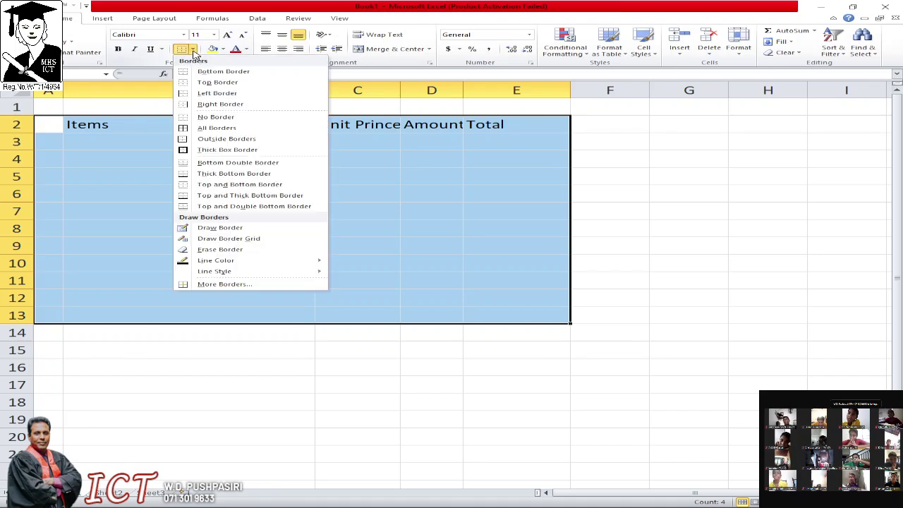
left_click(213, 127)
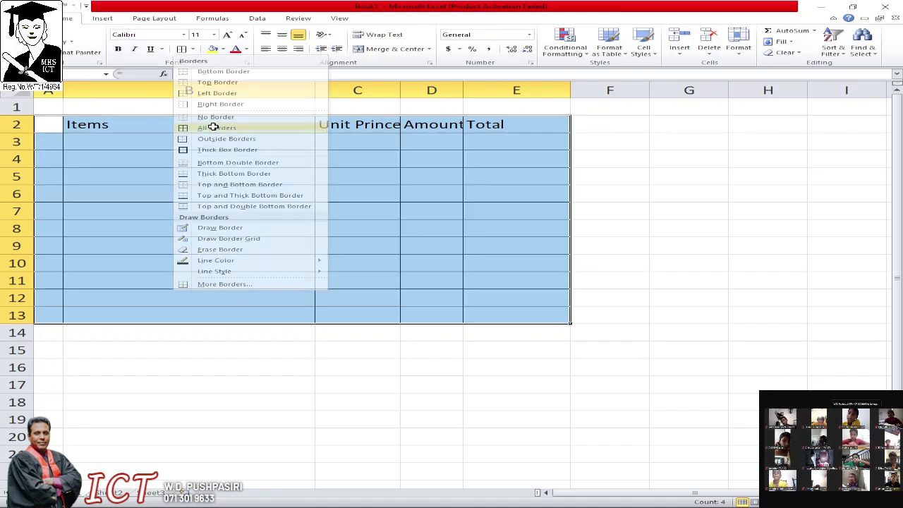
left_click(317, 193)
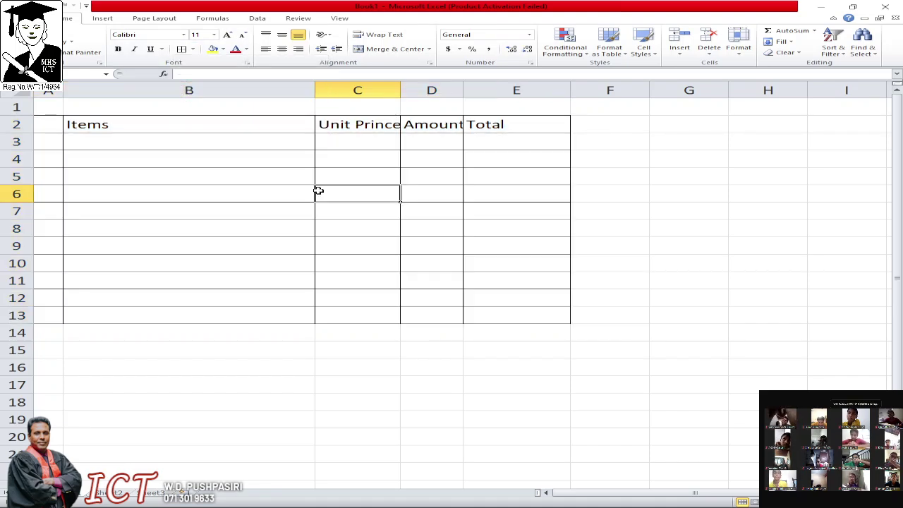
Number the table rows 1 to 10 in cells A3:A12 by entering 1 and 2 and filling the series down
left_click(50, 143)
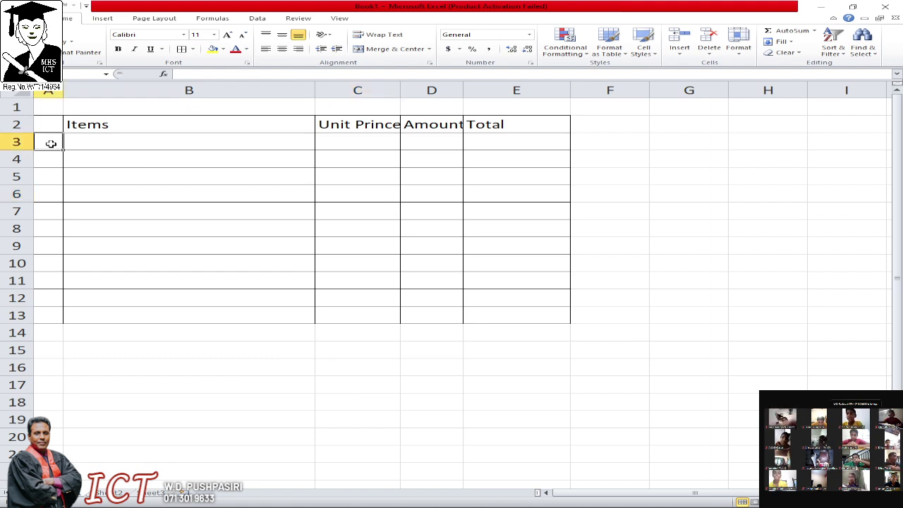
type("1")
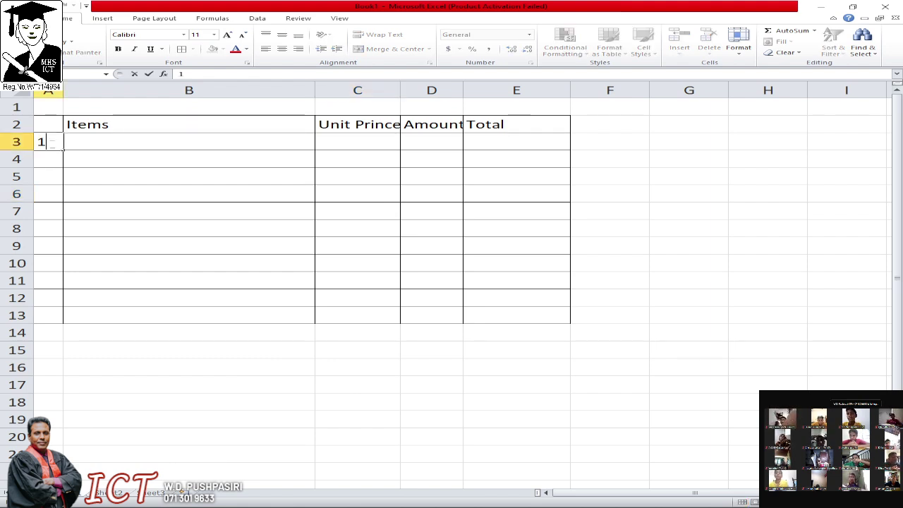
key("Return")
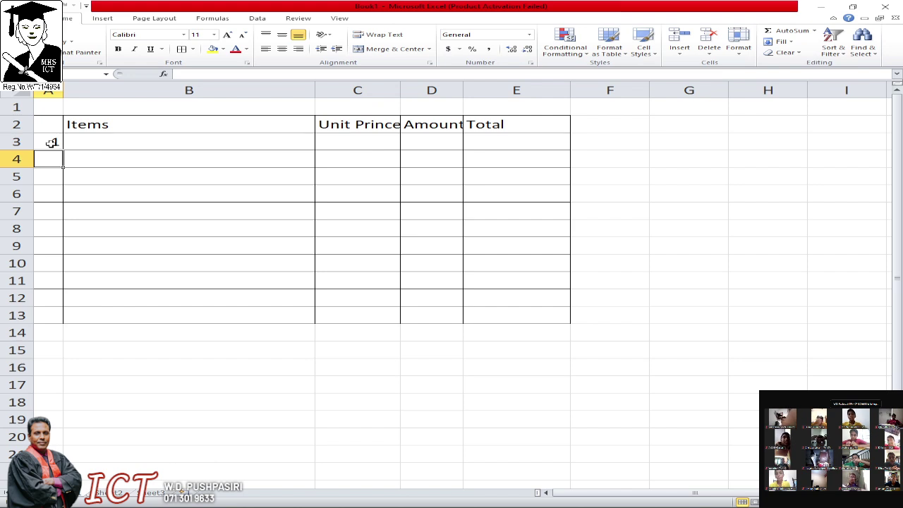
type("2")
key("Return")
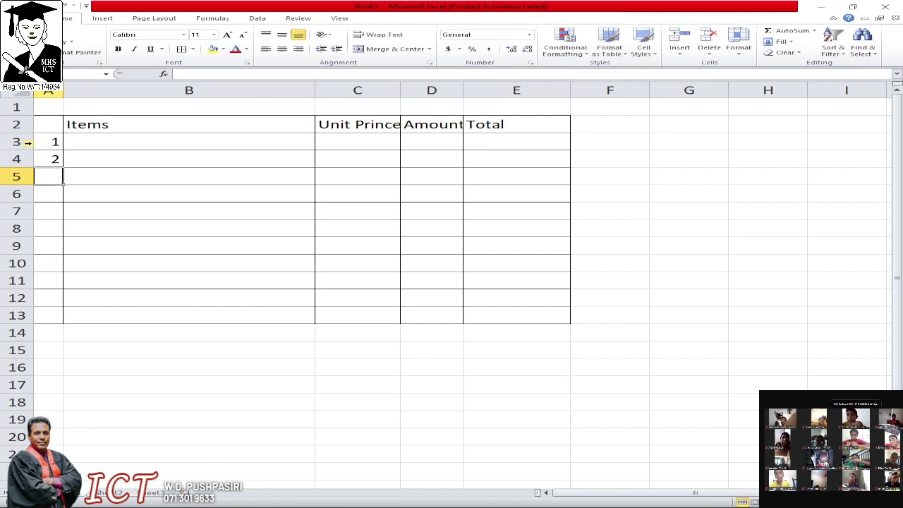
left_click_drag(38, 141, 72, 306)
left_click(204, 192)
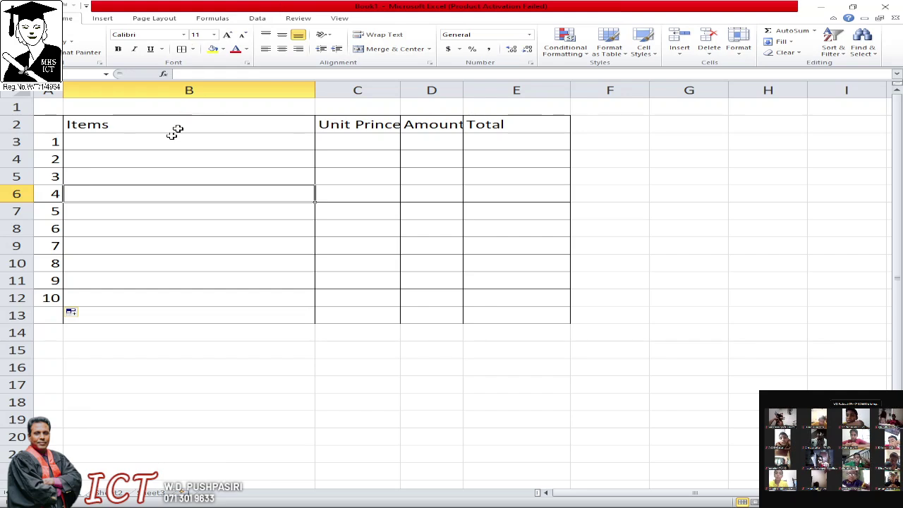
Enter Valve as the first item in cell B3
left_click(117, 142)
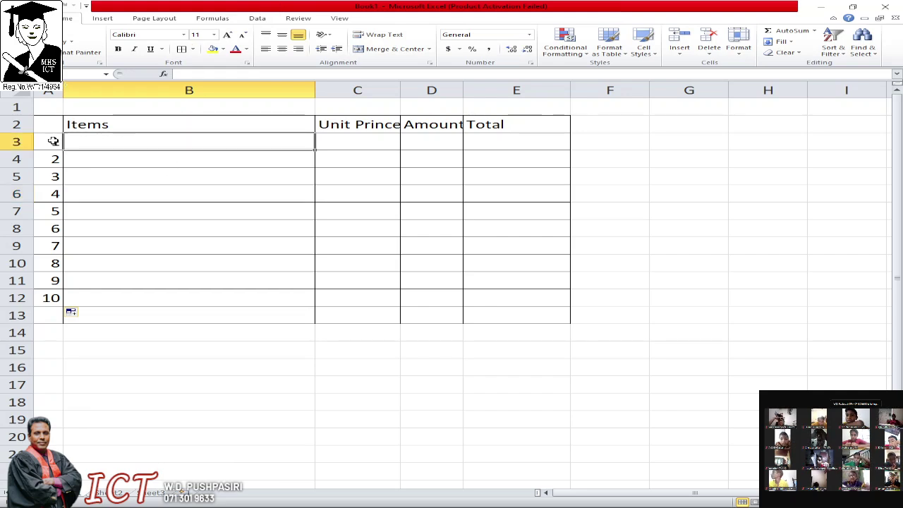
left_click(121, 158)
left_click(127, 142)
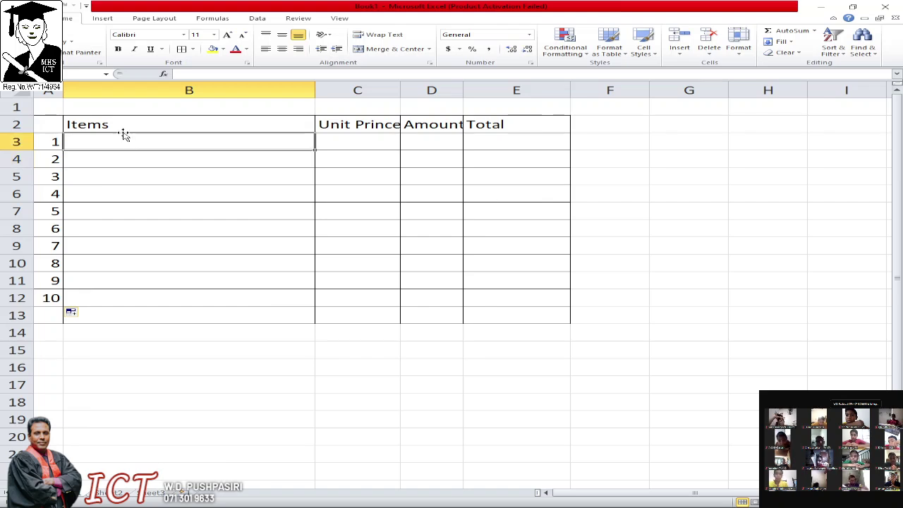
type("Valve")
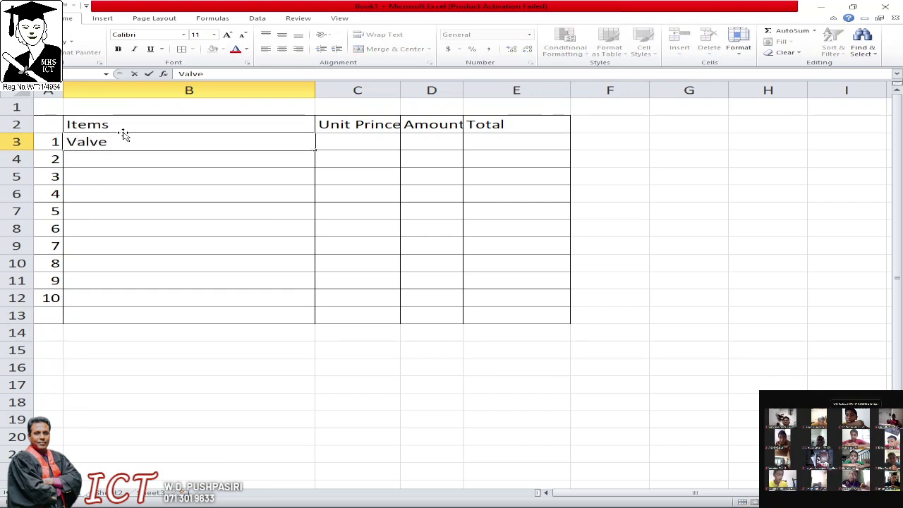
key("Return")
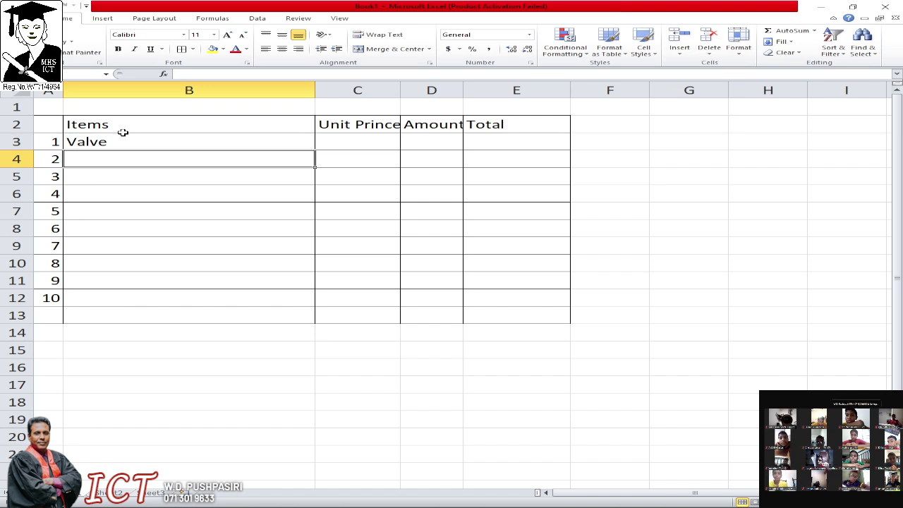
Enter 50 as the Valve's unit price in C3 and 5 as its amount in D3
left_click(327, 136)
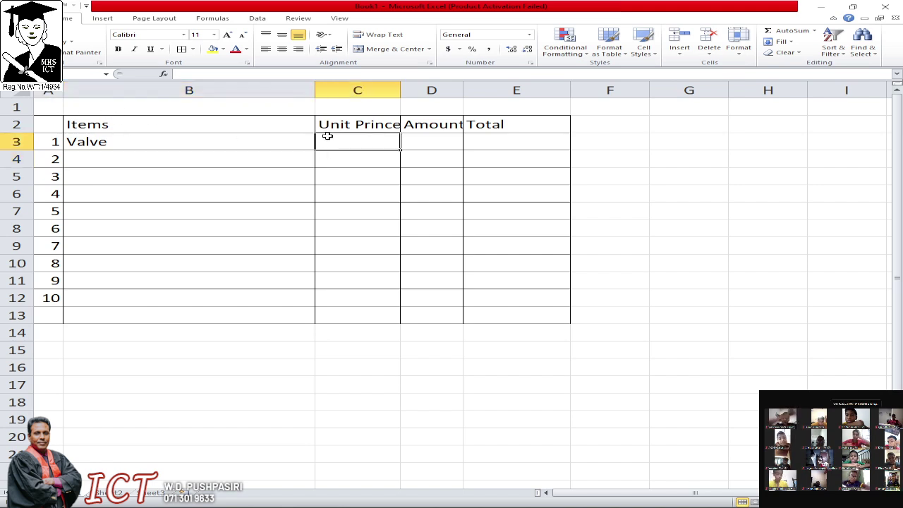
type("5")
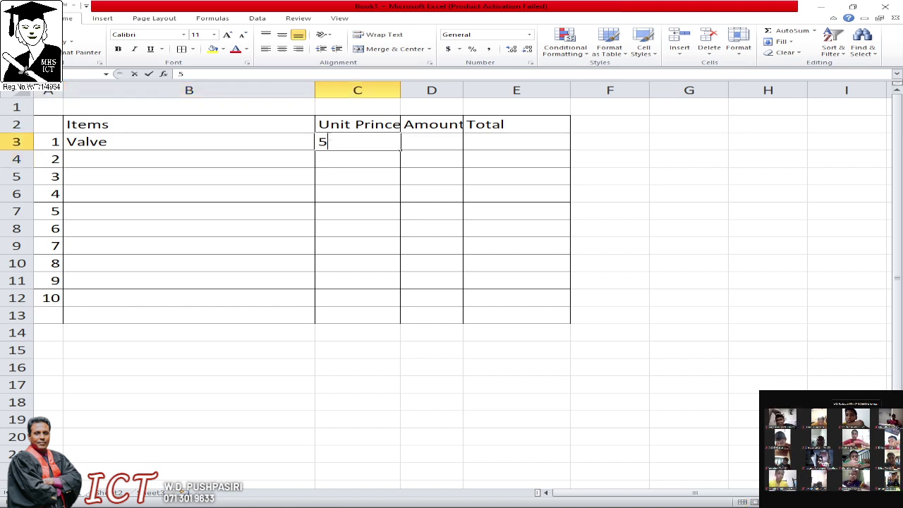
type("0")
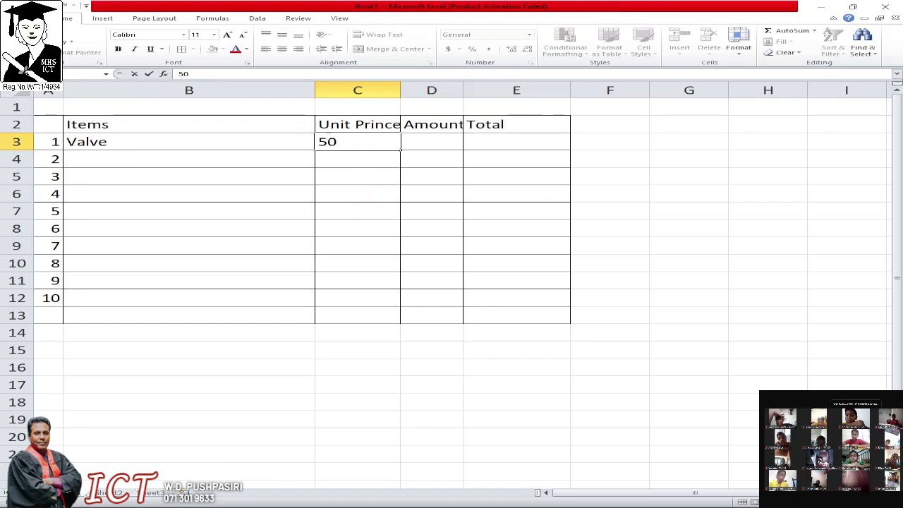
key("Tab")
type("5")
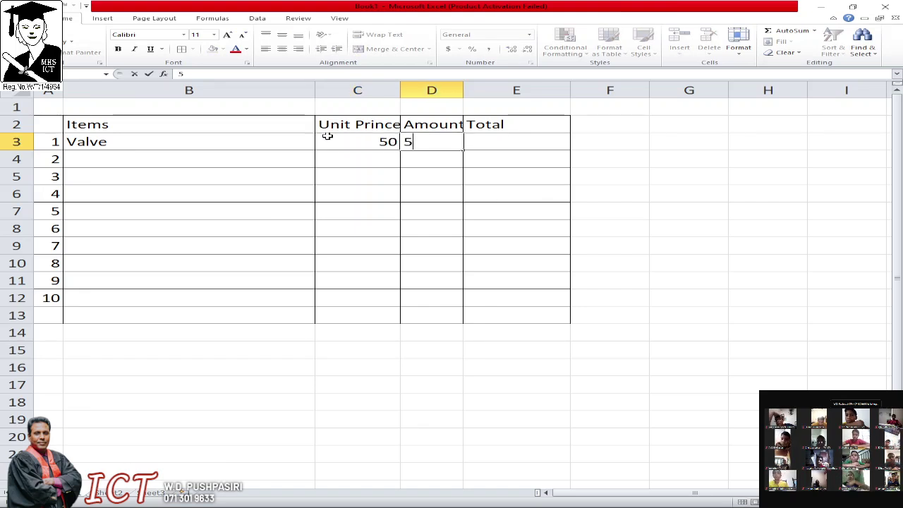
key("Tab")
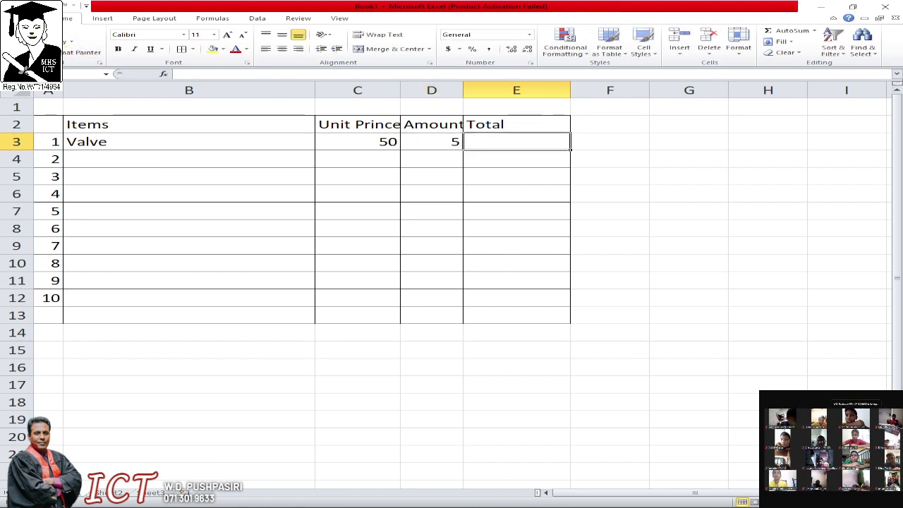
Enter the formula =C3*D3 in cell E3 to calculate the Valve's total
left_click(841, 395)
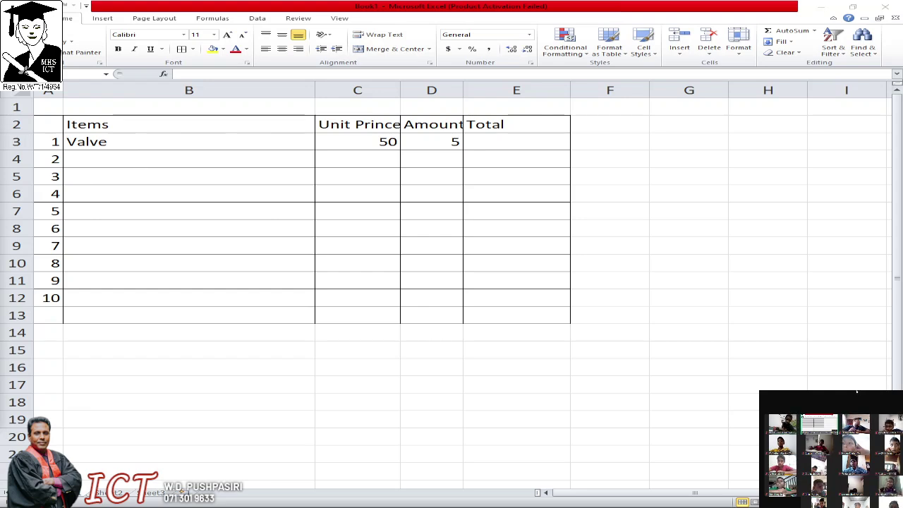
left_click(502, 137)
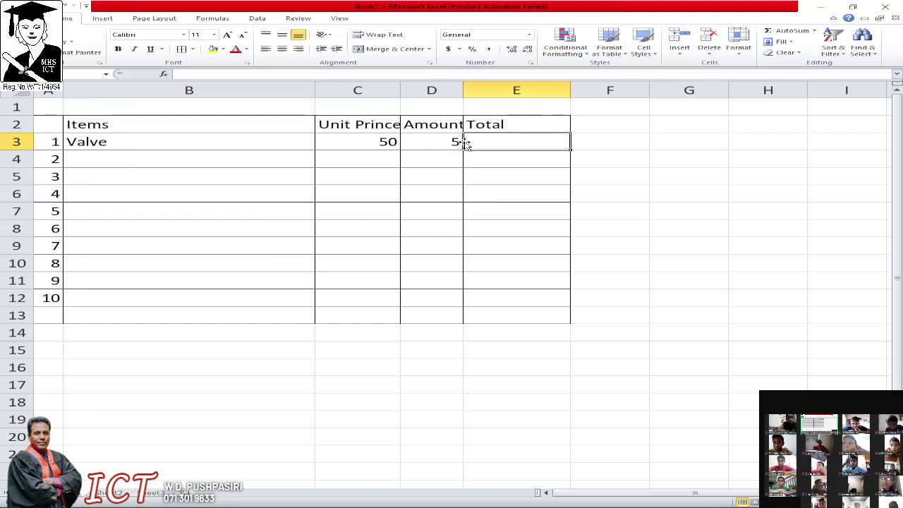
type("=")
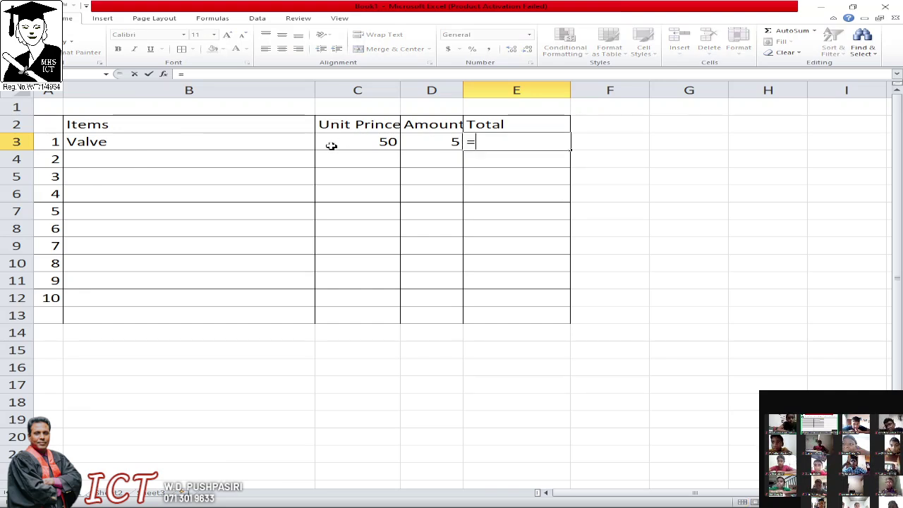
left_click(353, 139)
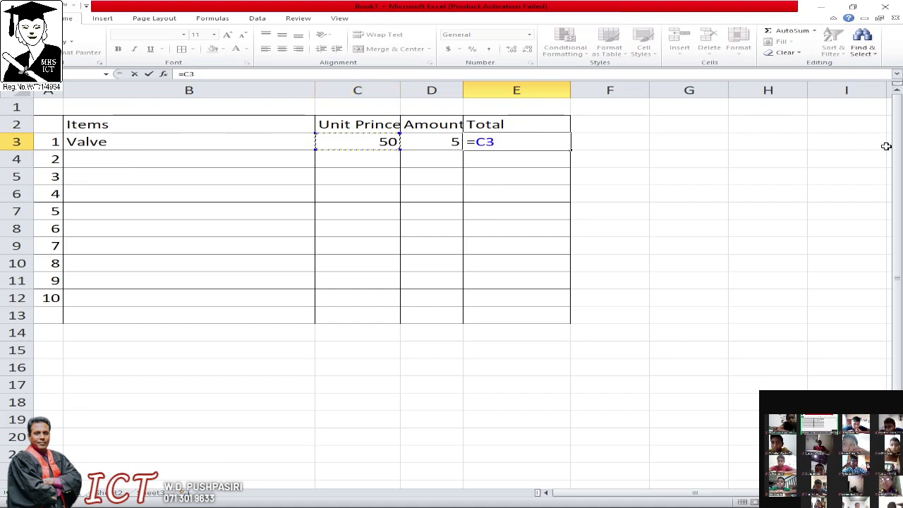
type("*")
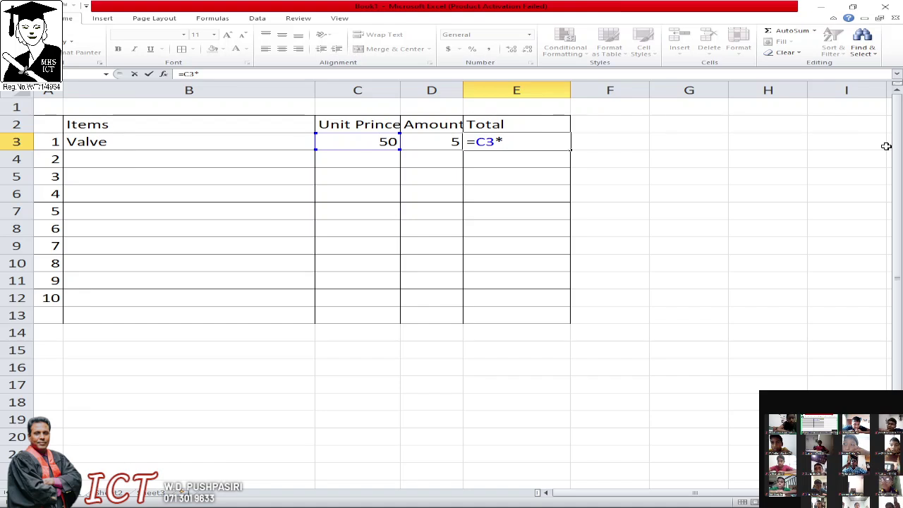
left_click(433, 141)
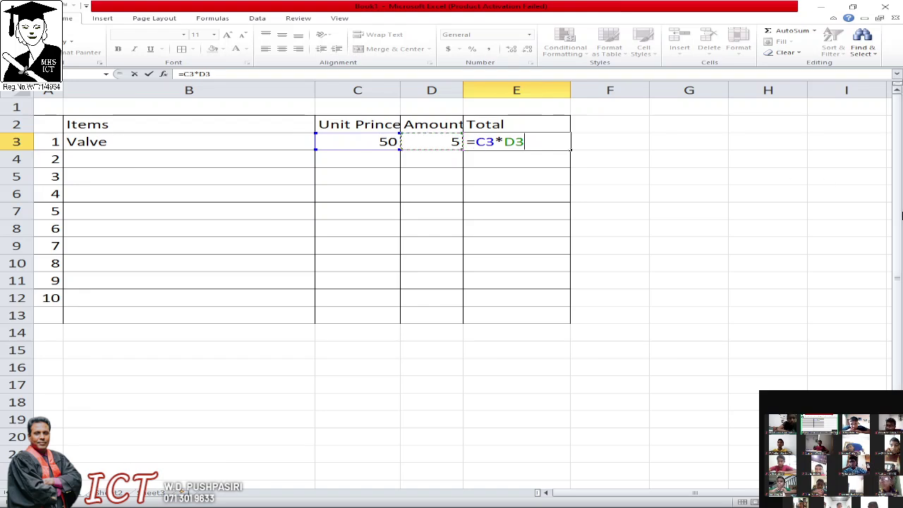
key("Return")
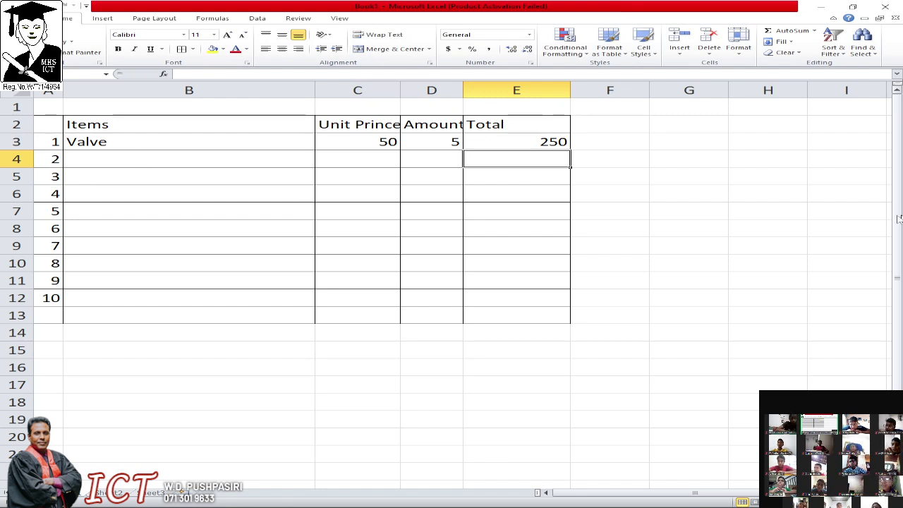
Fill the total formula from E3 down through E12
left_click(502, 138)
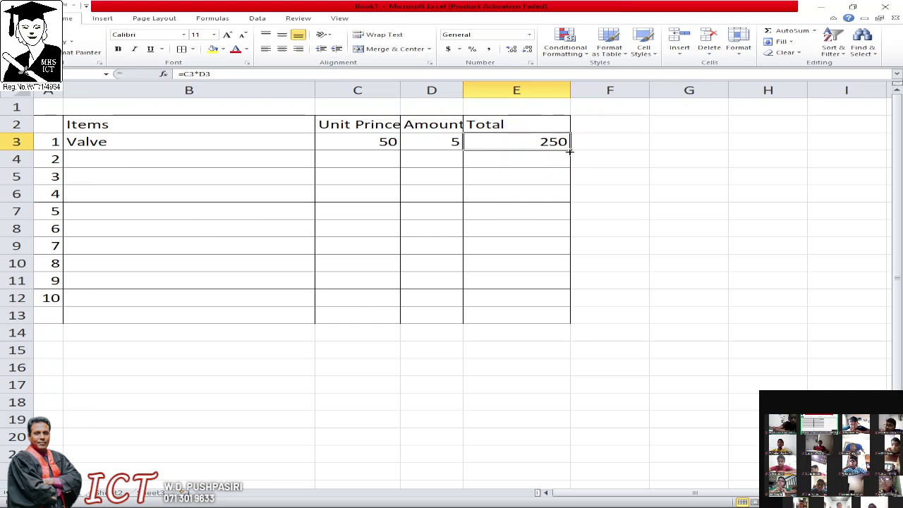
left_click_drag(571, 152, 580, 302)
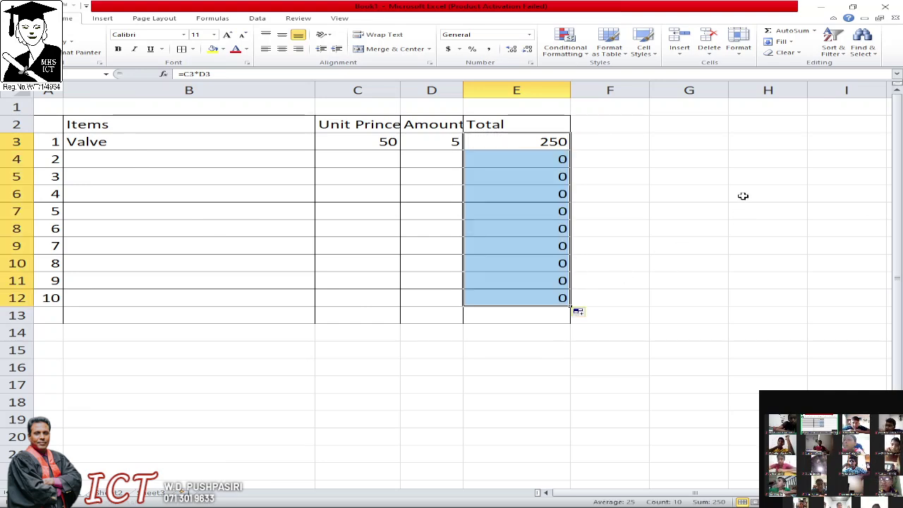
left_click(740, 193)
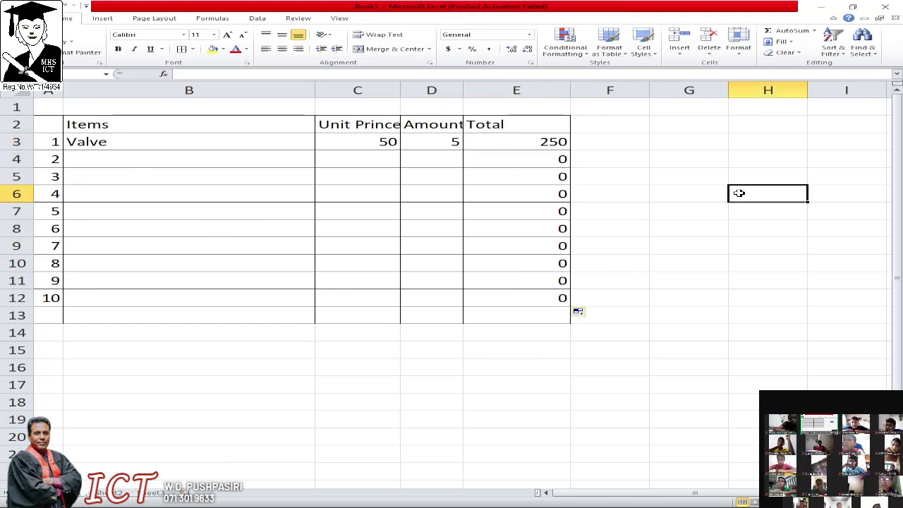
Fill in row 4 with the item Gum, a unit price of 100 and an amount of 3
left_click(356, 160)
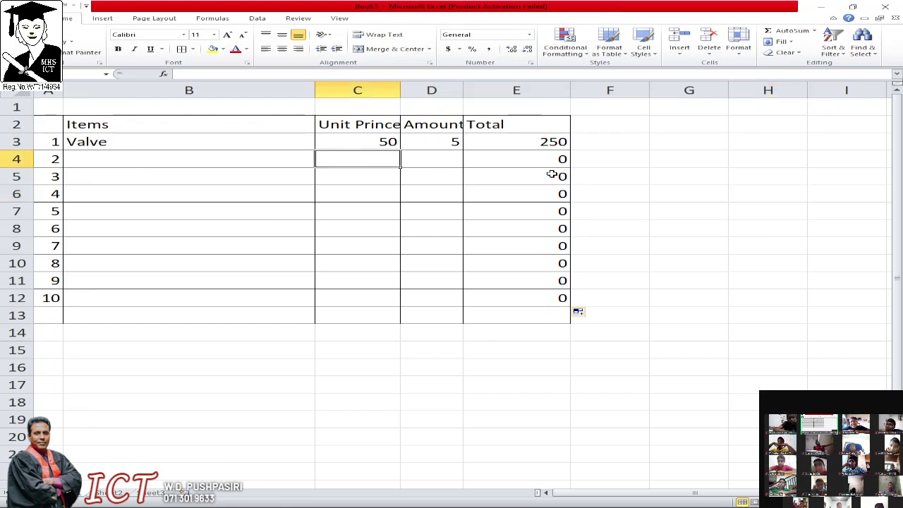
key("Left")
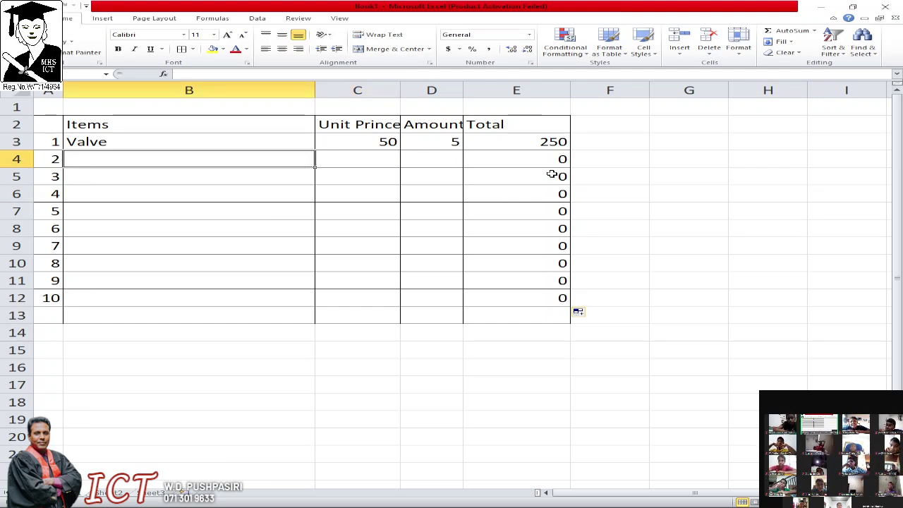
type("Gu")
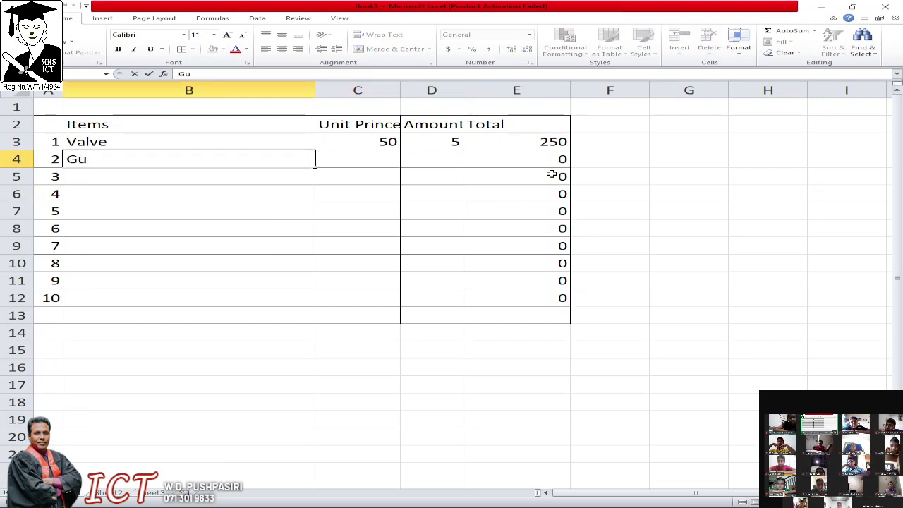
type("m")
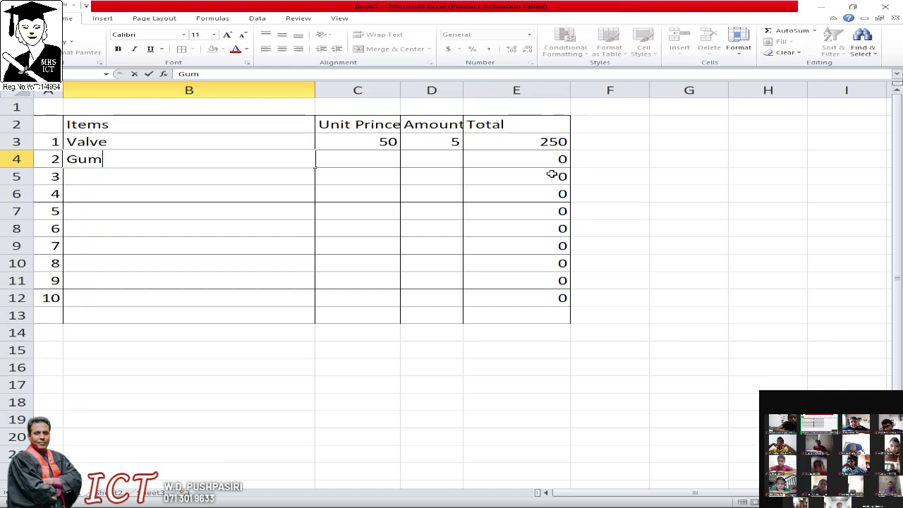
key("Right")
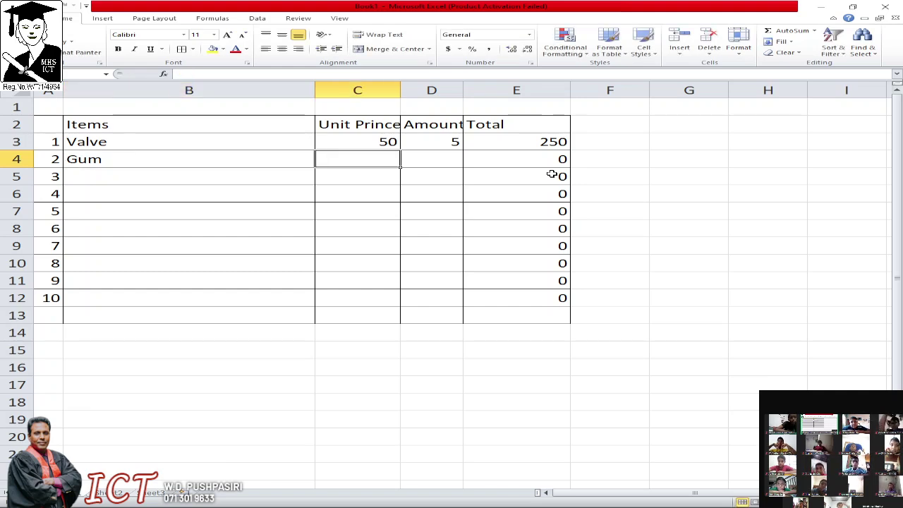
type("100")
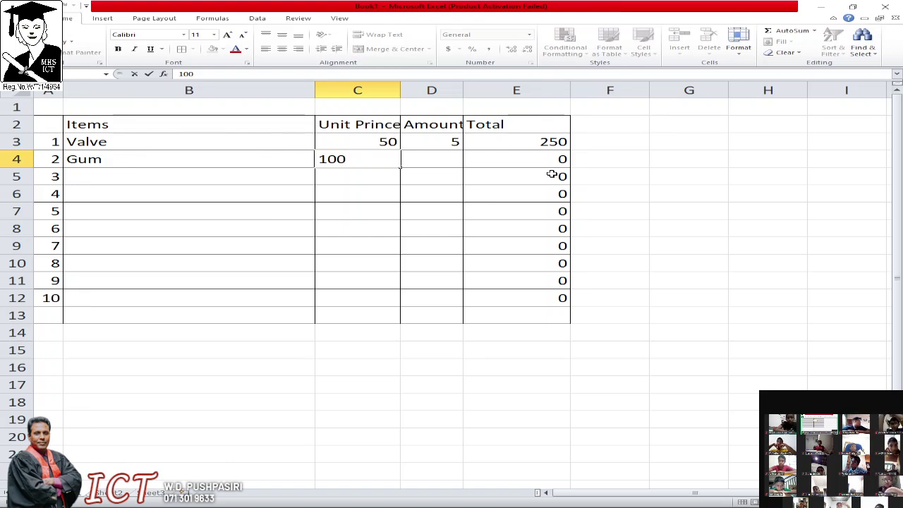
key("Right")
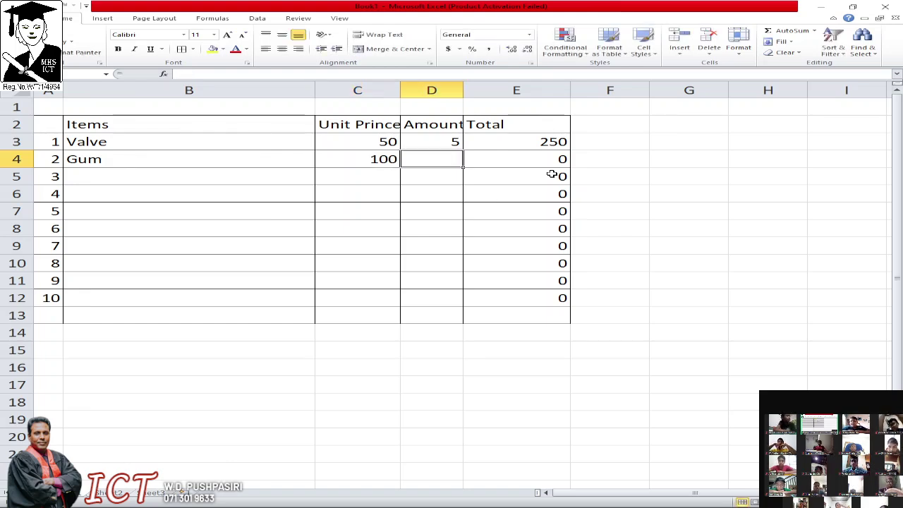
type("3")
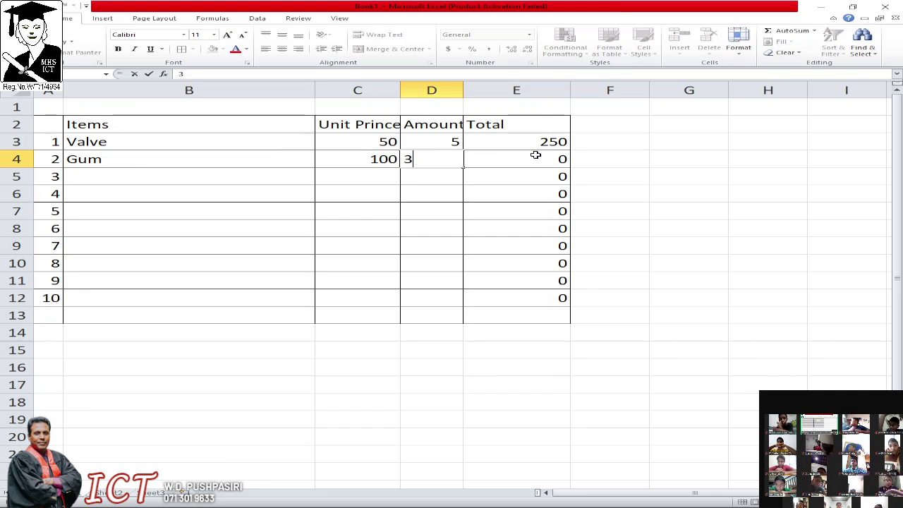
key("Return")
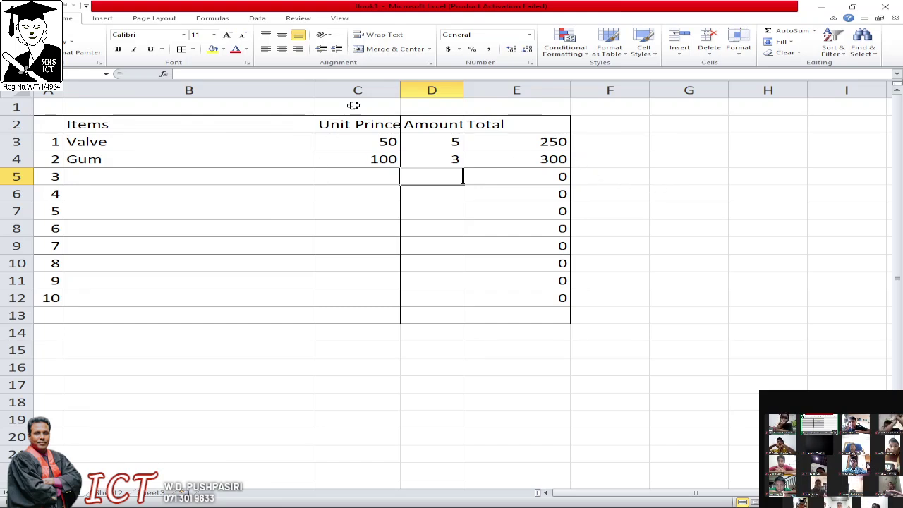
Merge and center cells B13:D13 and enter the label Total in the merged cell
left_click(545, 315)
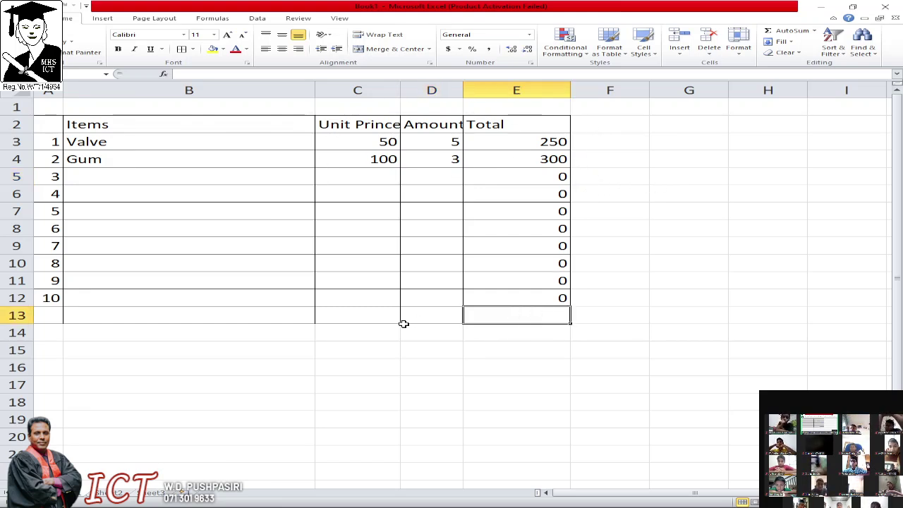
left_click_drag(261, 316, 413, 318)
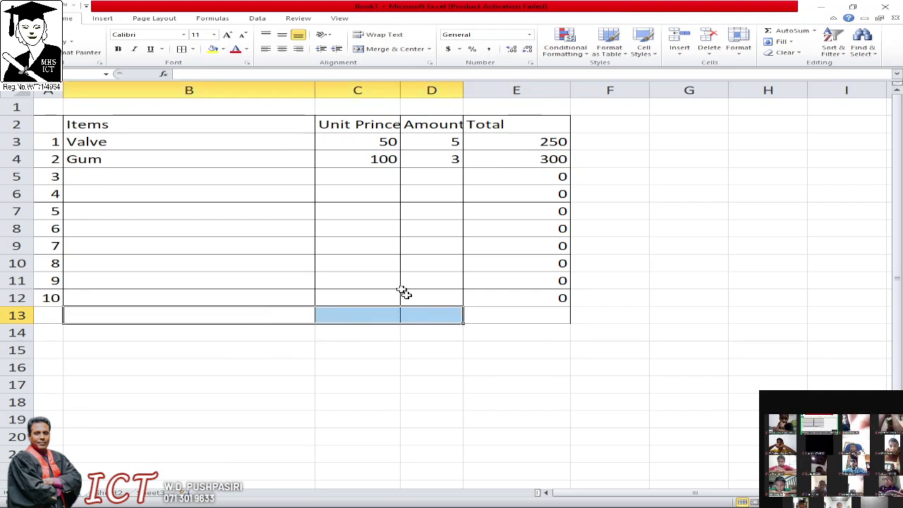
left_click(395, 49)
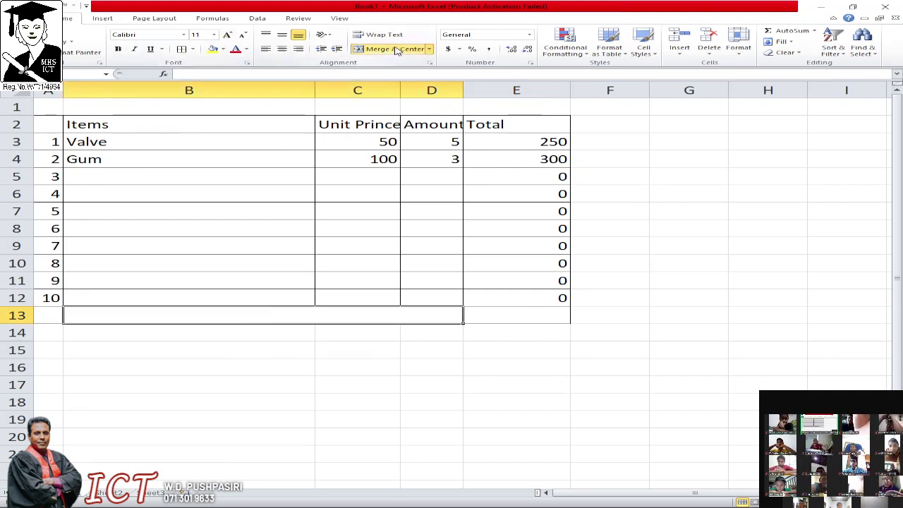
type("Total")
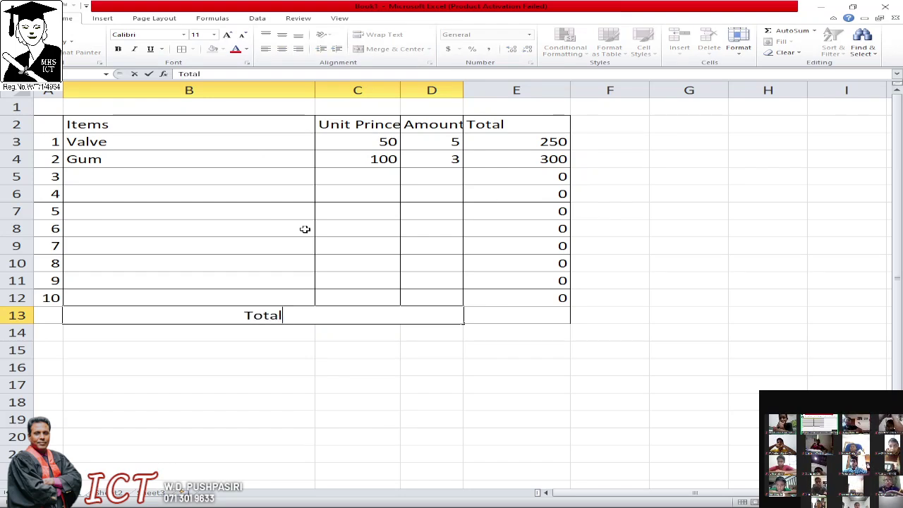
Enter a SUM formula in E13 that adds the item totals in E3:E12
left_click(483, 310)
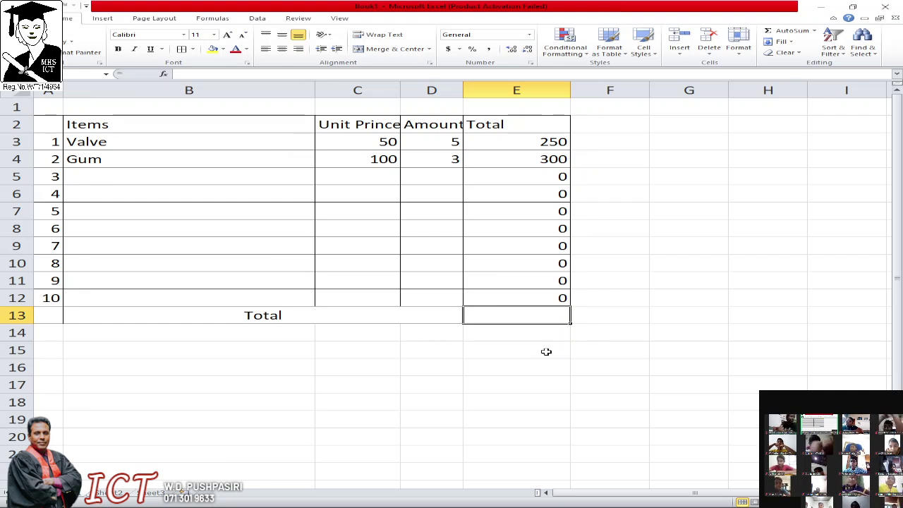
type("=")
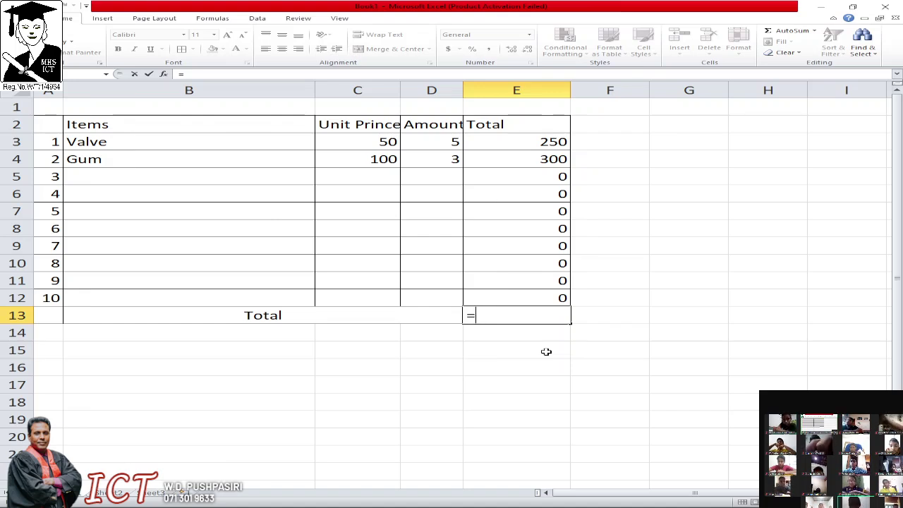
type("sum")
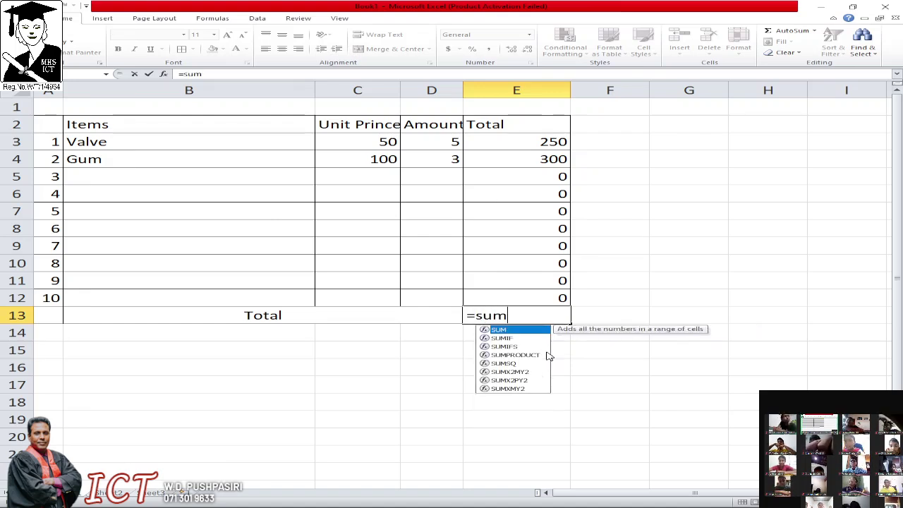
type("(")
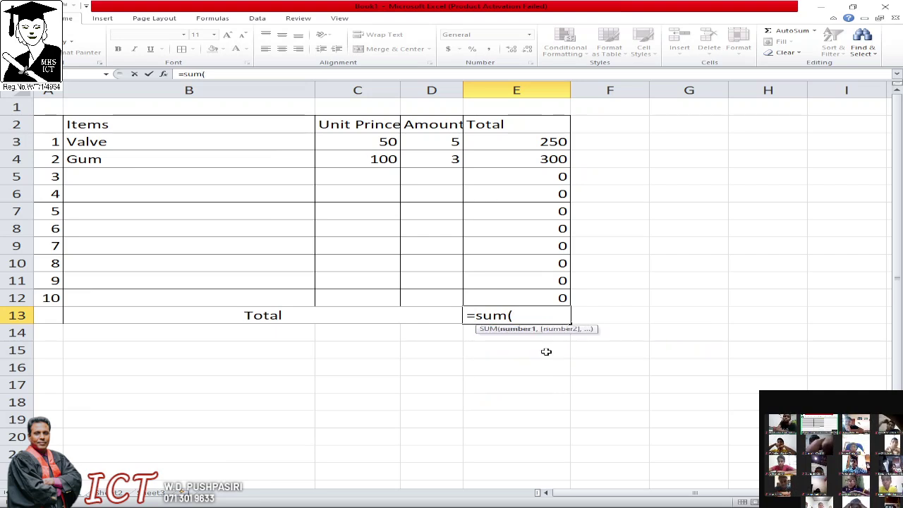
left_click_drag(501, 144, 498, 296)
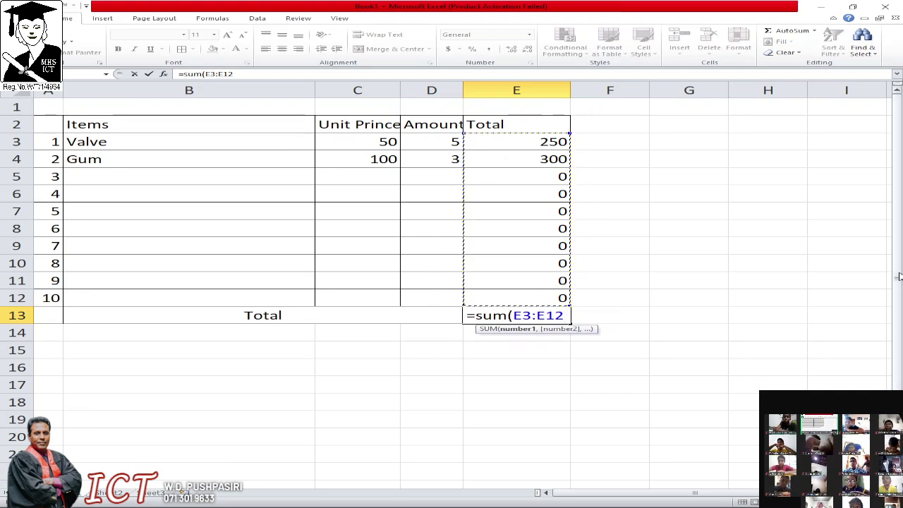
key("Return")
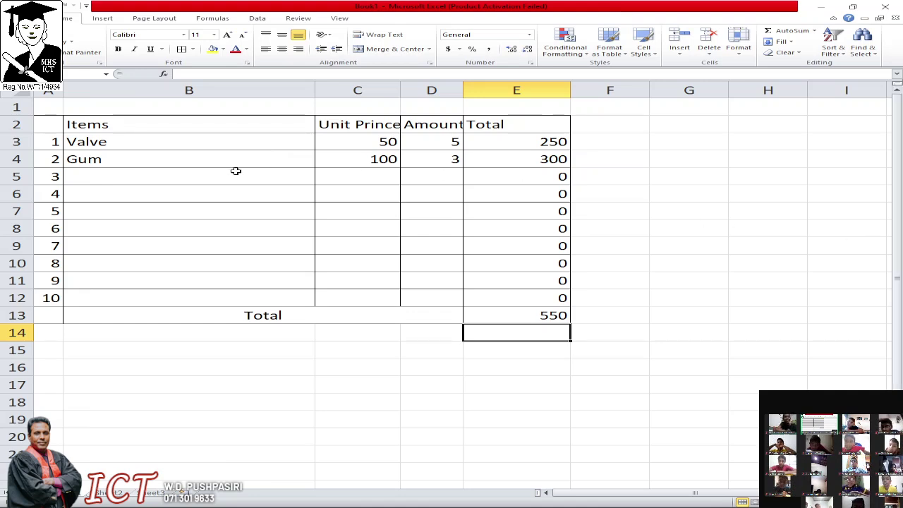
Fill in row 5 with the item thread sheel, a unit price of 125 and an amount of 4
left_click(176, 179)
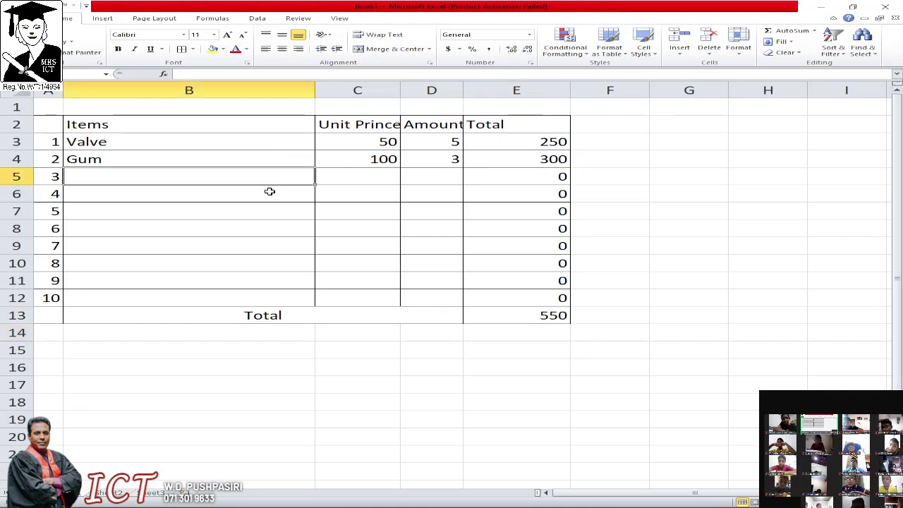
type("thread")
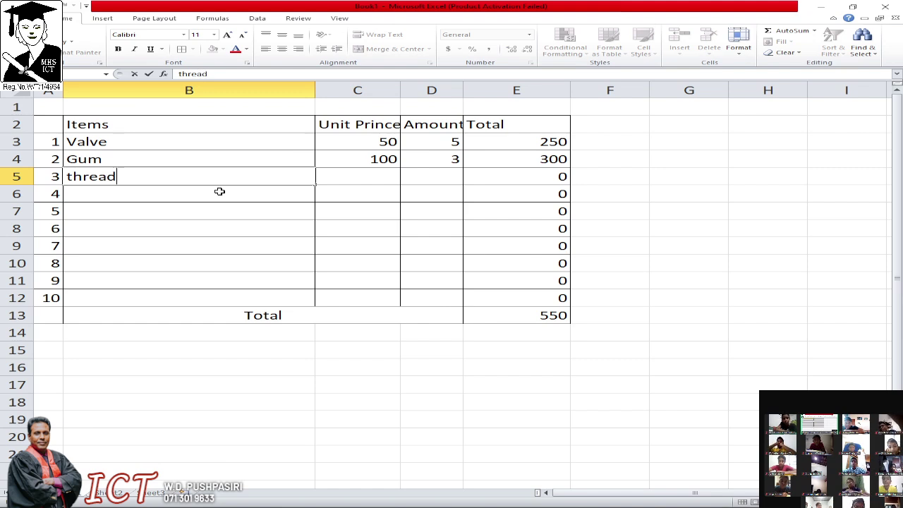
type(" shee")
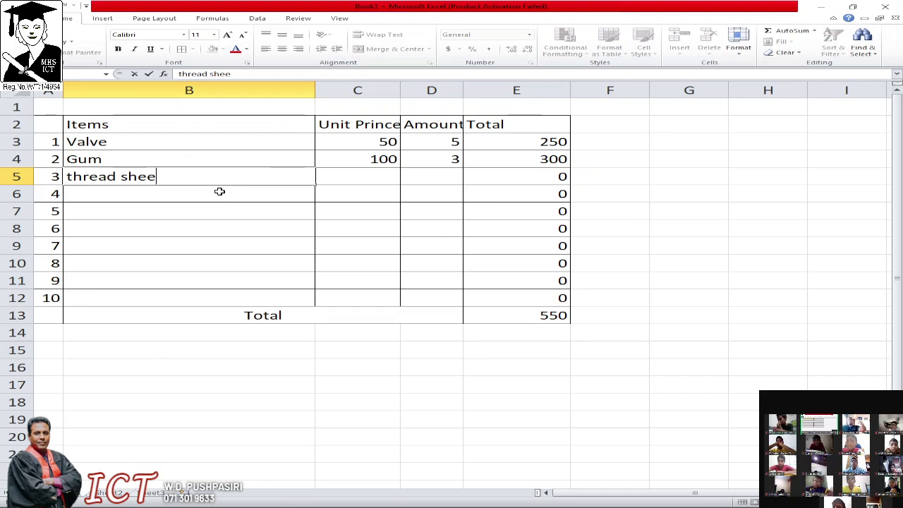
type("l")
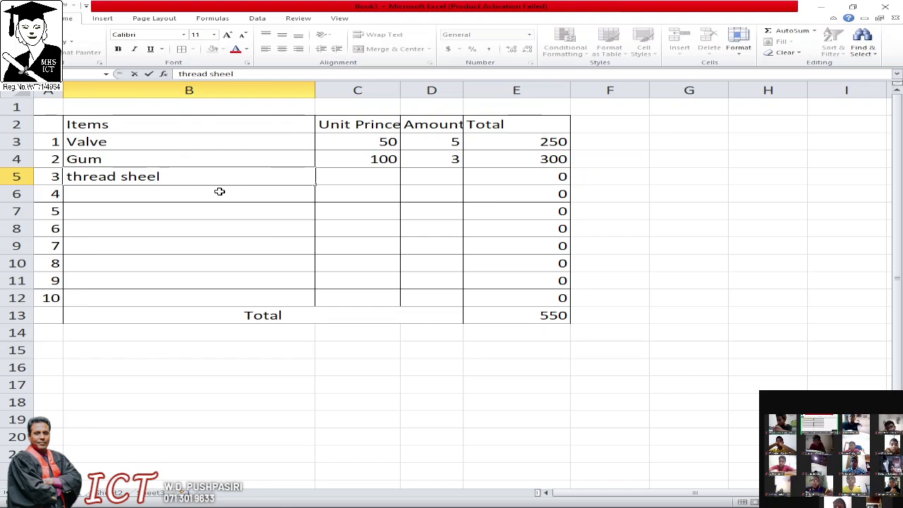
left_click(360, 169)
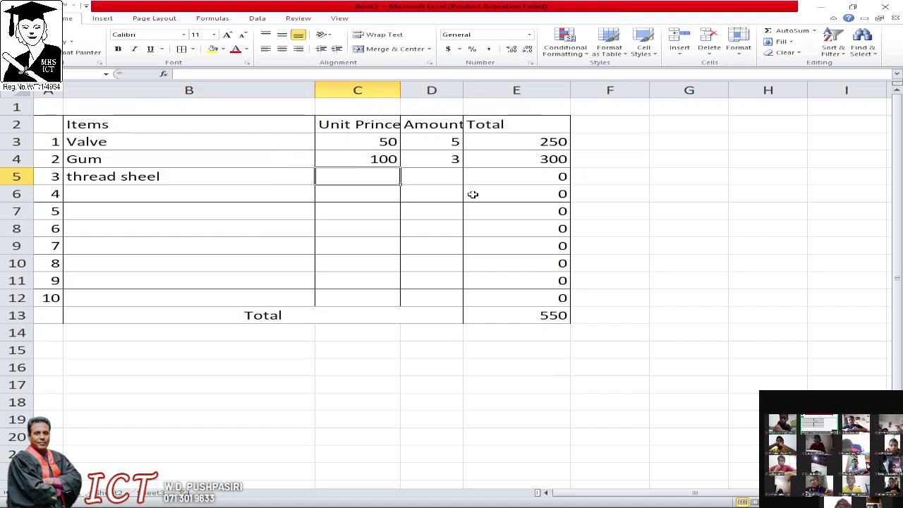
type("5")
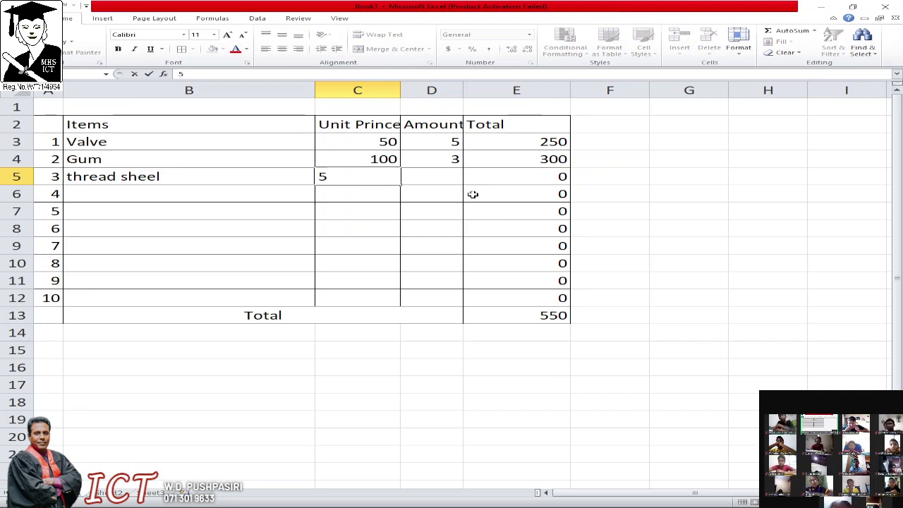
key("Tab")
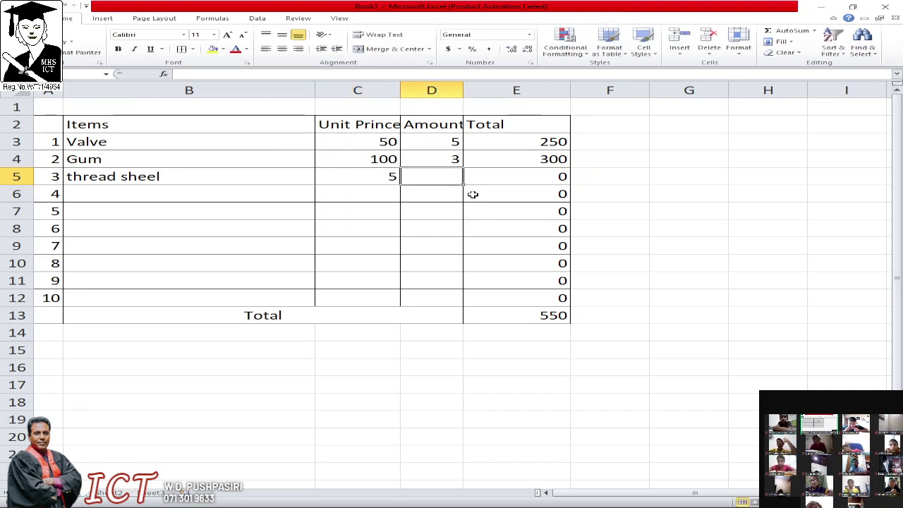
key("Left")
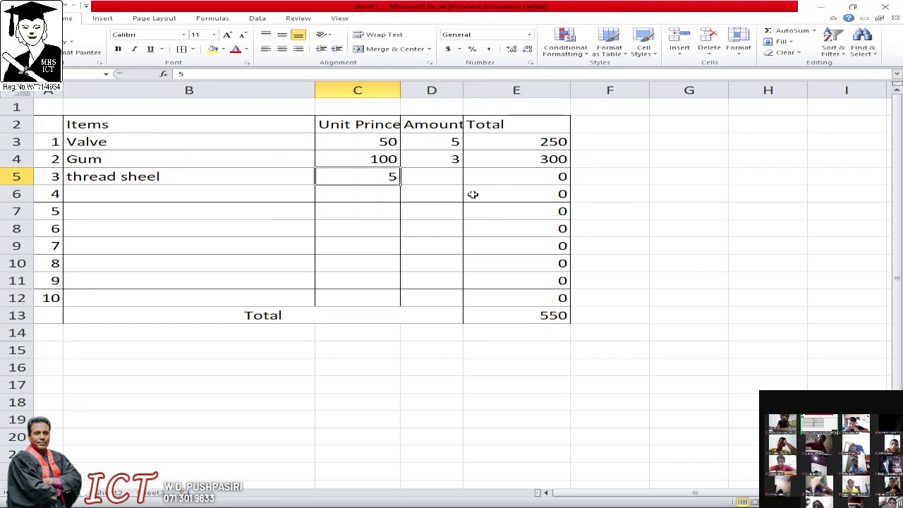
type("1")
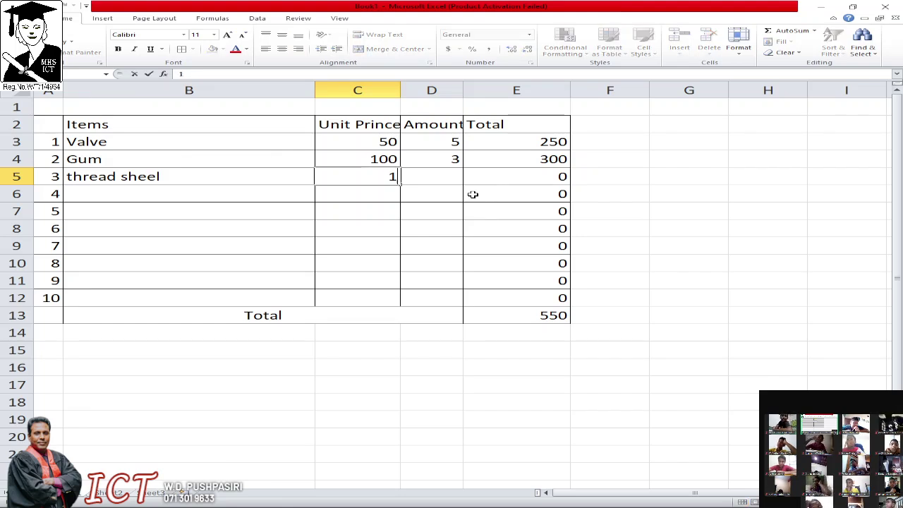
type("25")
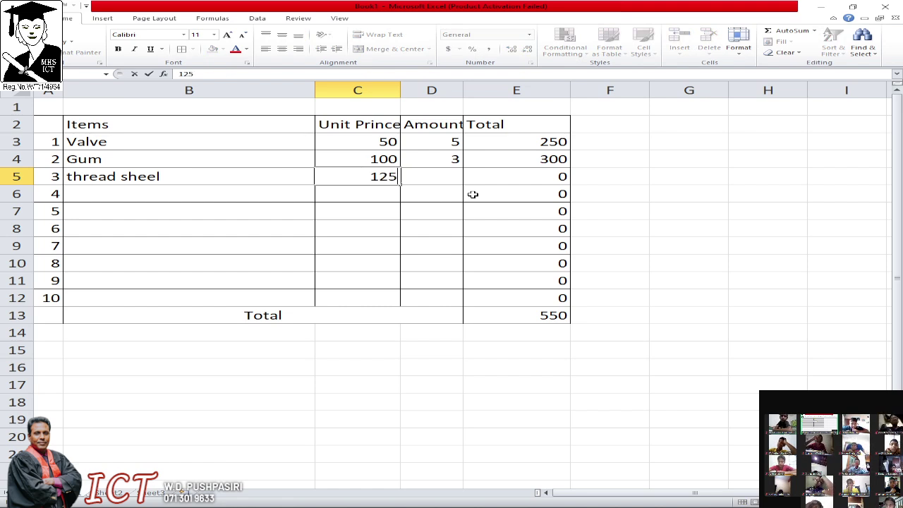
key("Tab")
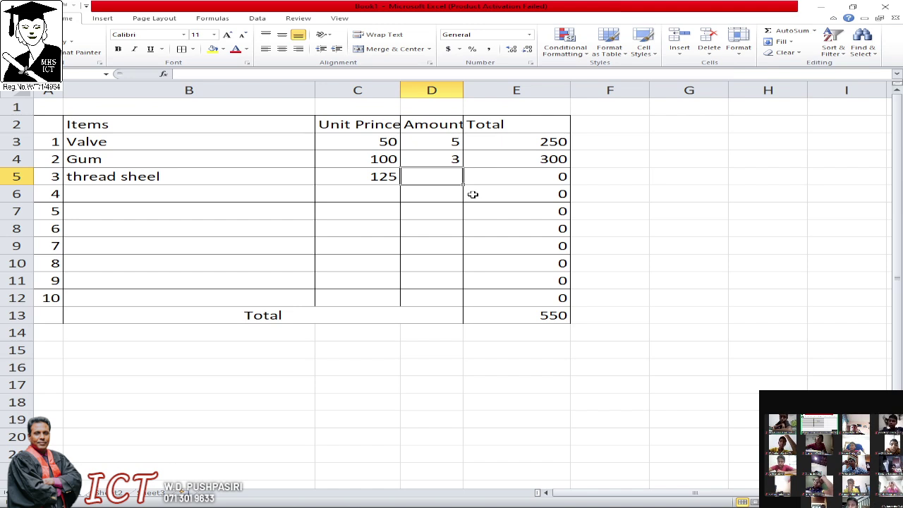
type("4")
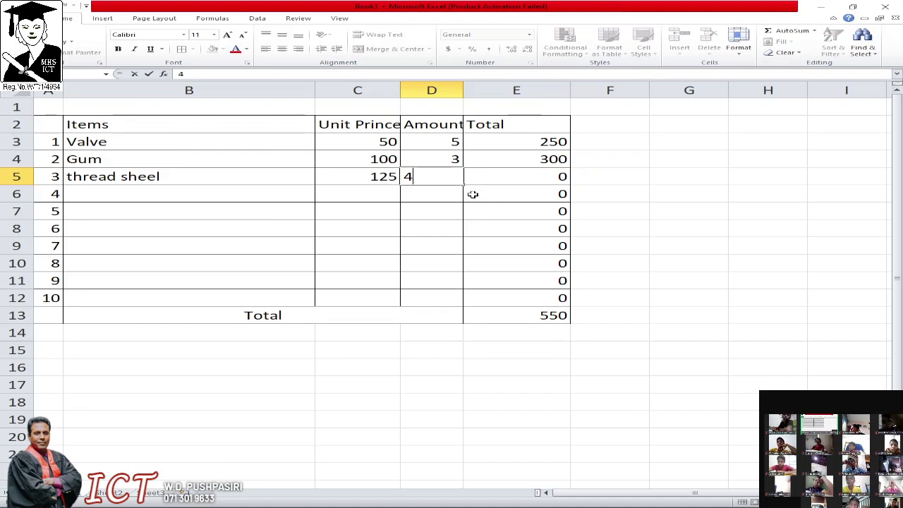
key("Return")
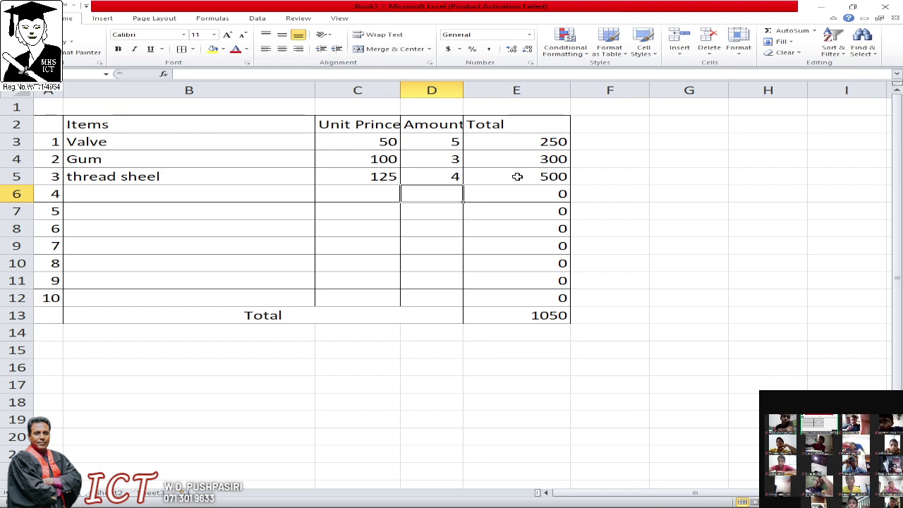
left_click(526, 316)
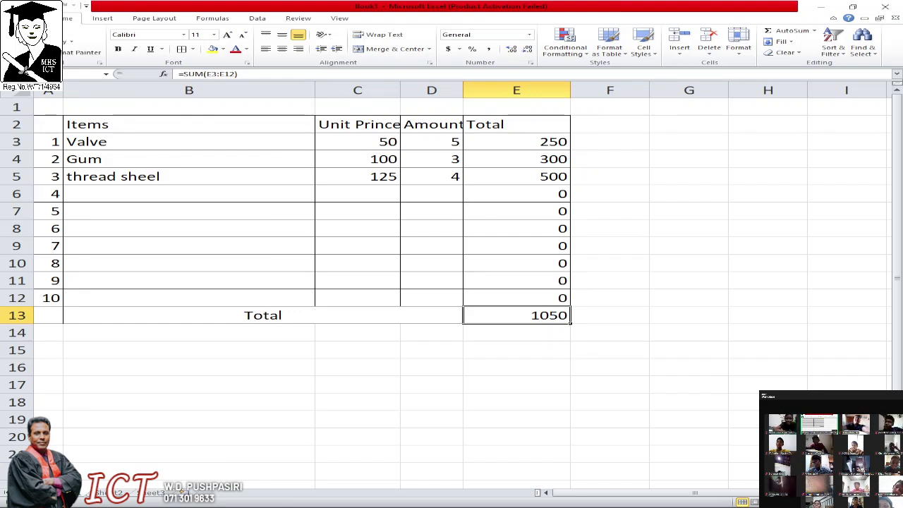
left_click(870, 398)
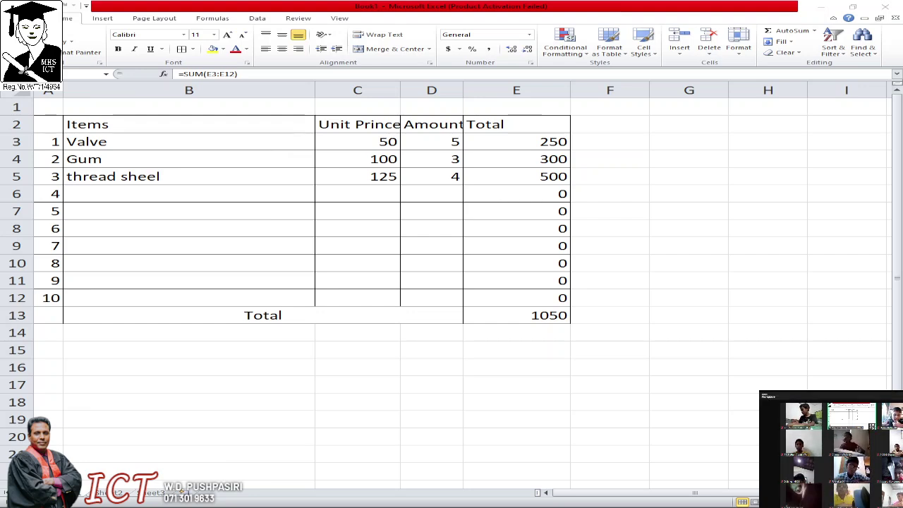
left_click(536, 315)
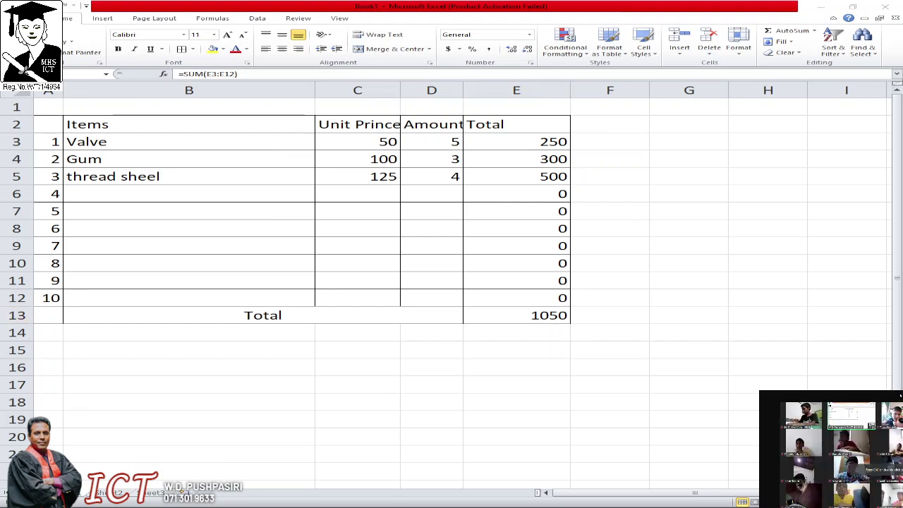